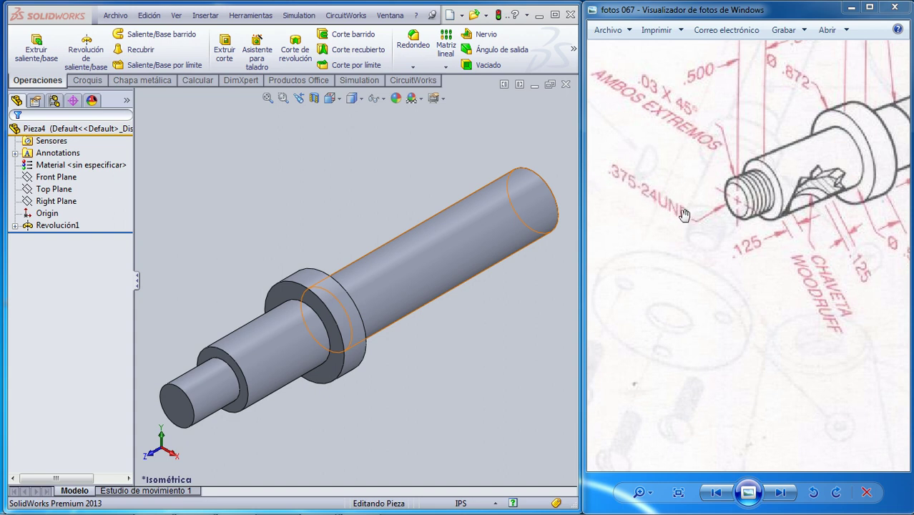
Add a 3/8-24 Ansi Inch cosmetic thread to the circular edge of the shaft's small end
left_click(203, 15)
mouse_move(234, 401)
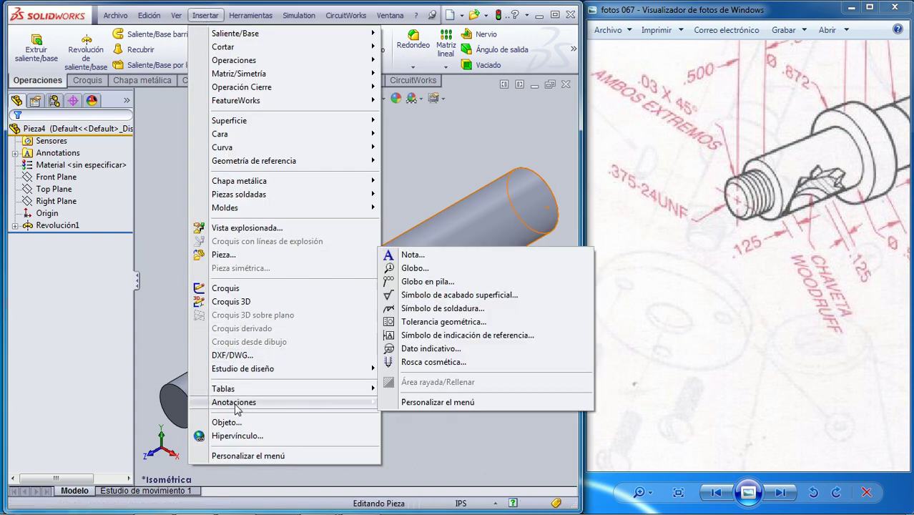
left_click(405, 366)
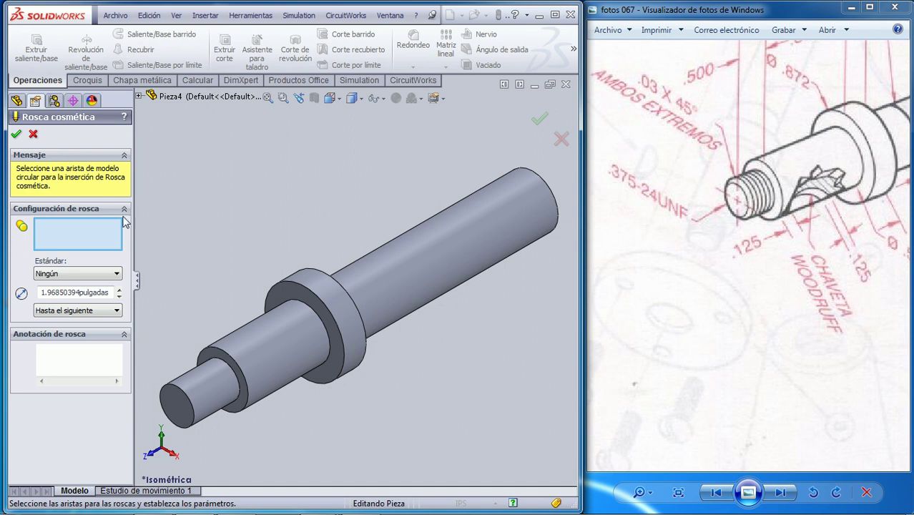
left_click(181, 394)
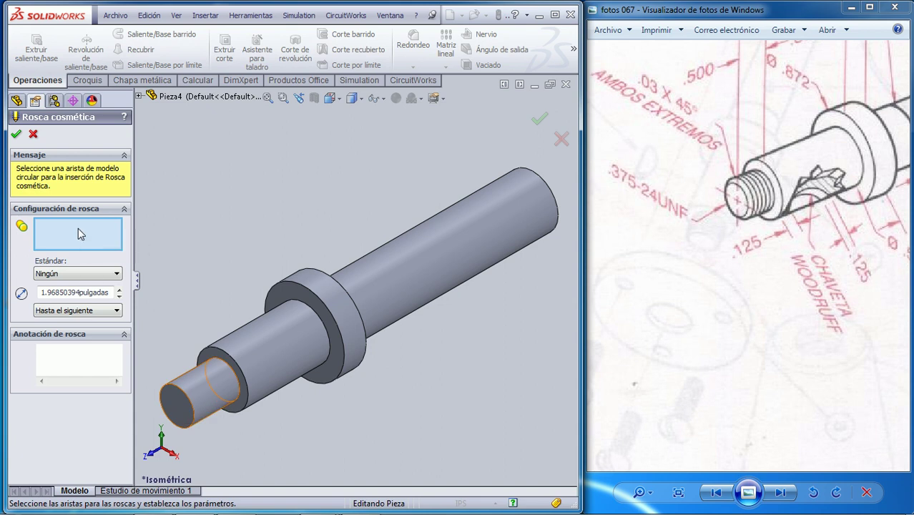
left_click(178, 392)
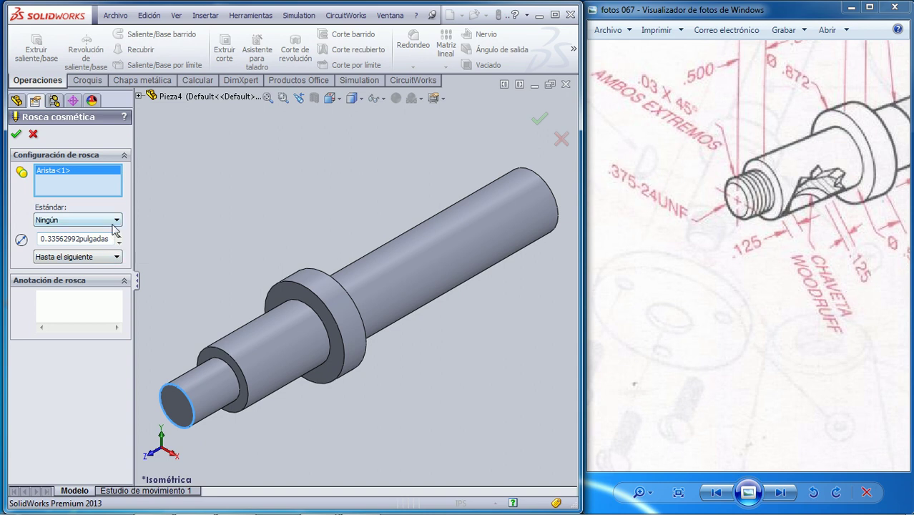
left_click(113, 223)
left_click(75, 240)
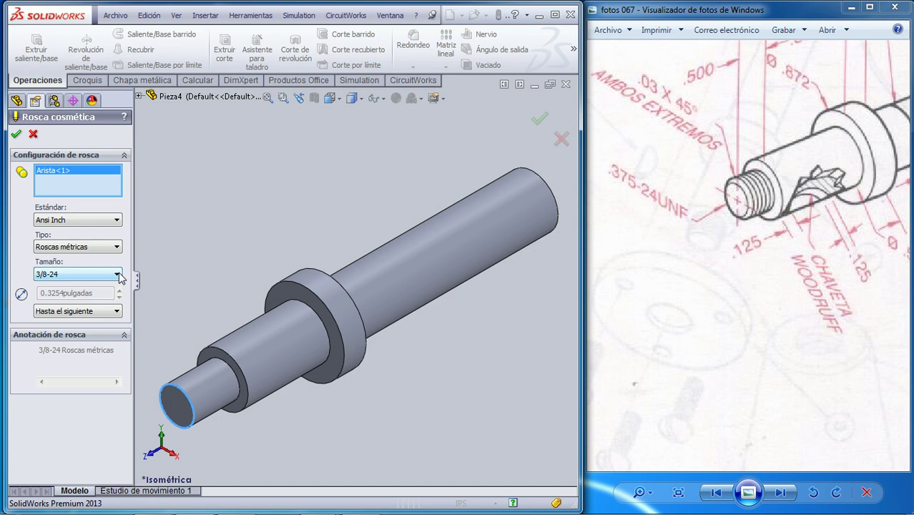
left_click(118, 274)
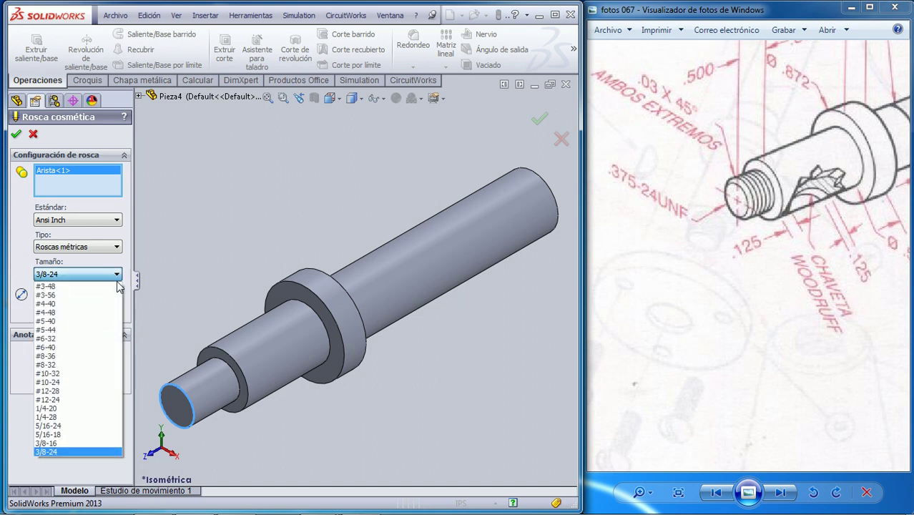
left_click(69, 452)
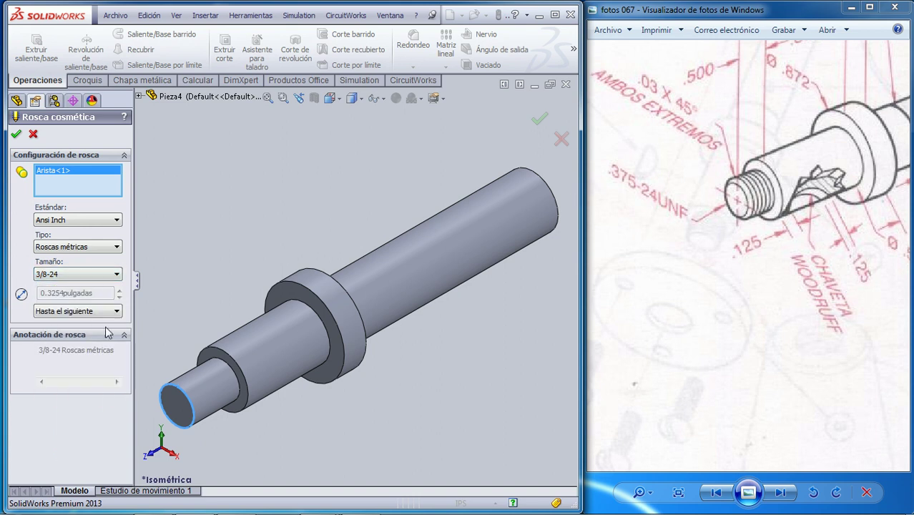
left_click(118, 275)
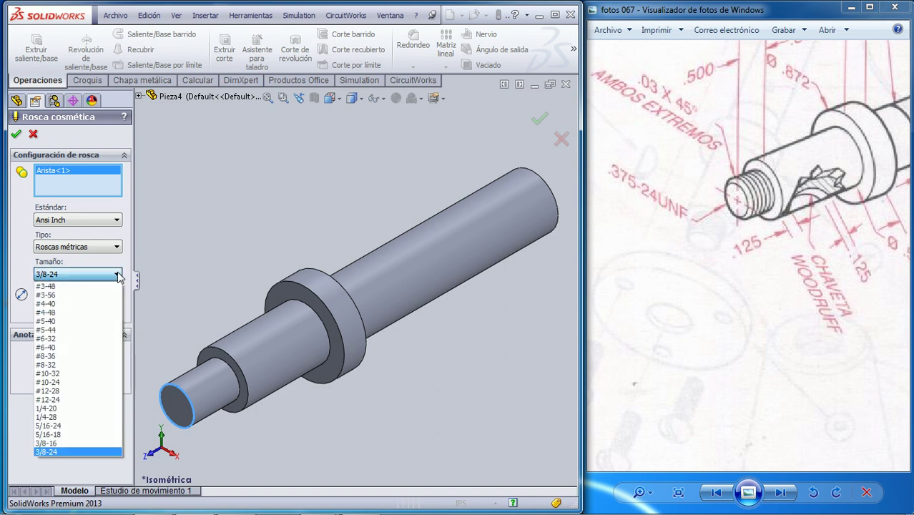
left_click(118, 276)
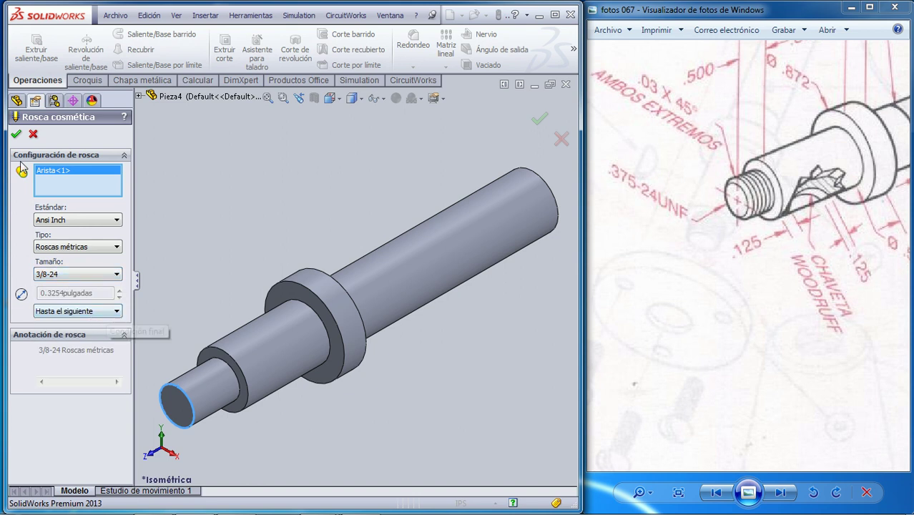
left_click(16, 134)
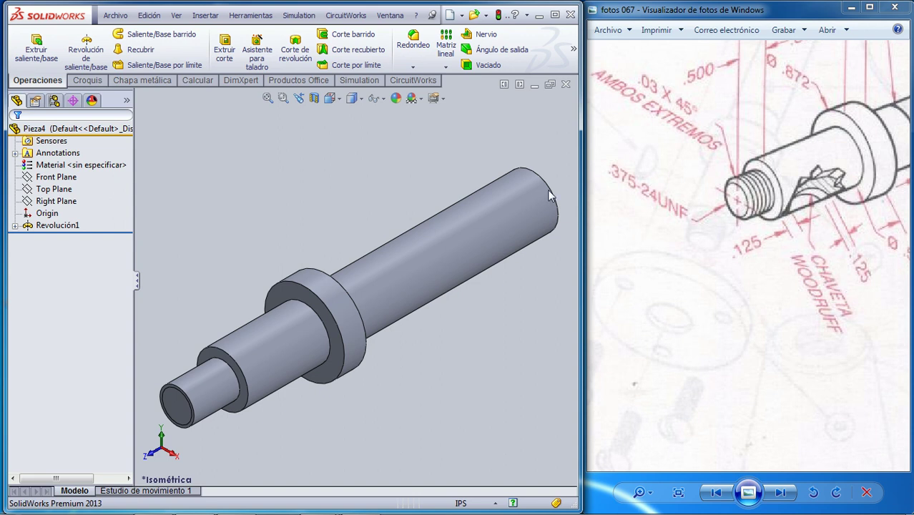
Start a new sketch on the Top Plane
left_click(87, 80)
left_click(27, 43)
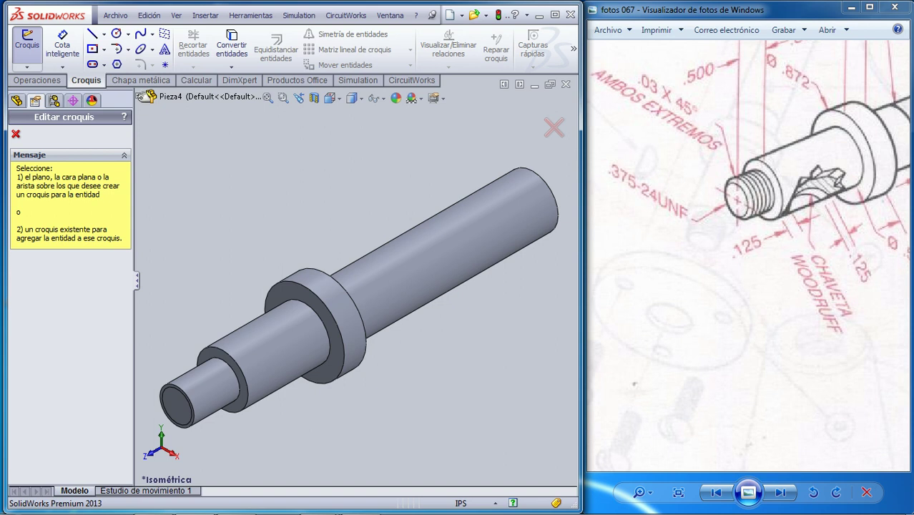
left_click(148, 96)
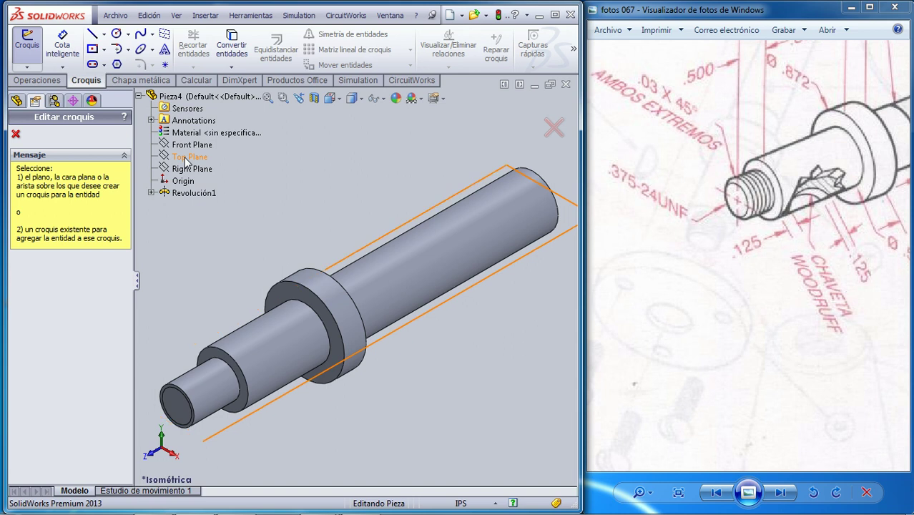
left_click(185, 170)
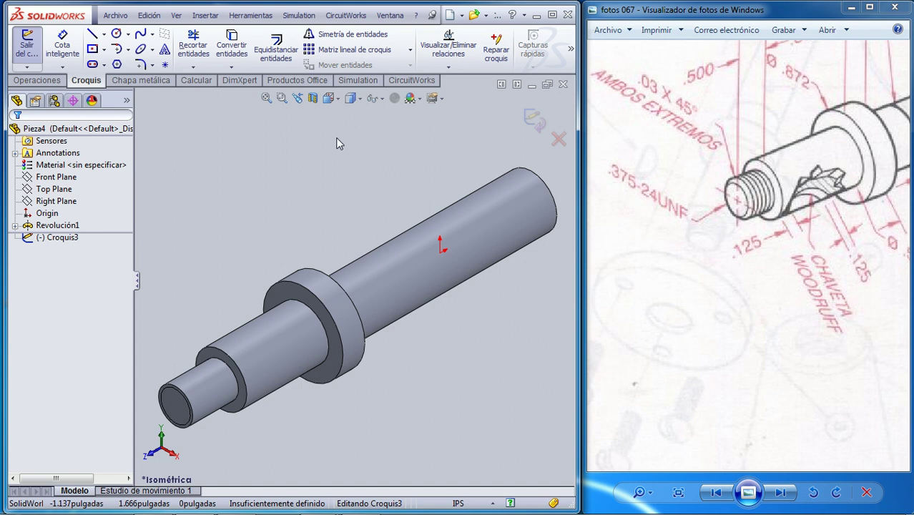
View the shaft from the right side and zoom in on its larger section
key("space")
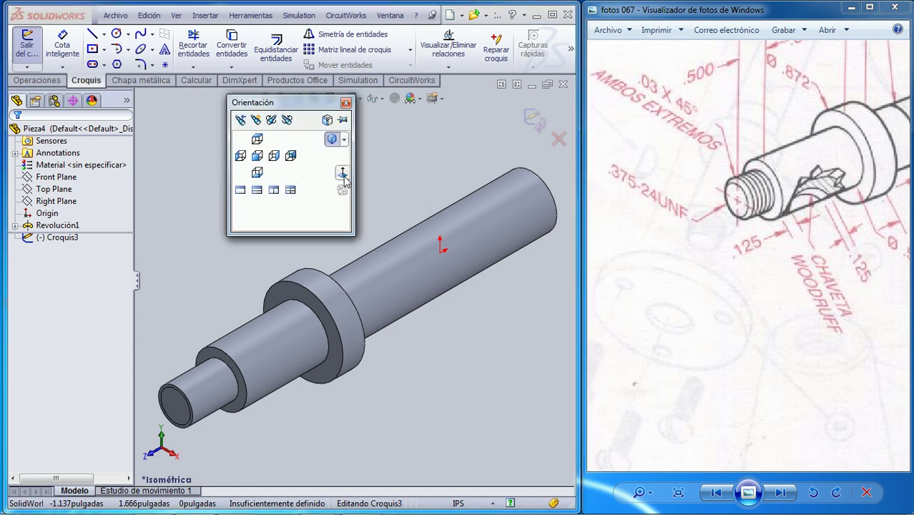
left_click(344, 178)
left_click(282, 98)
left_click_drag(184, 230, 340, 346)
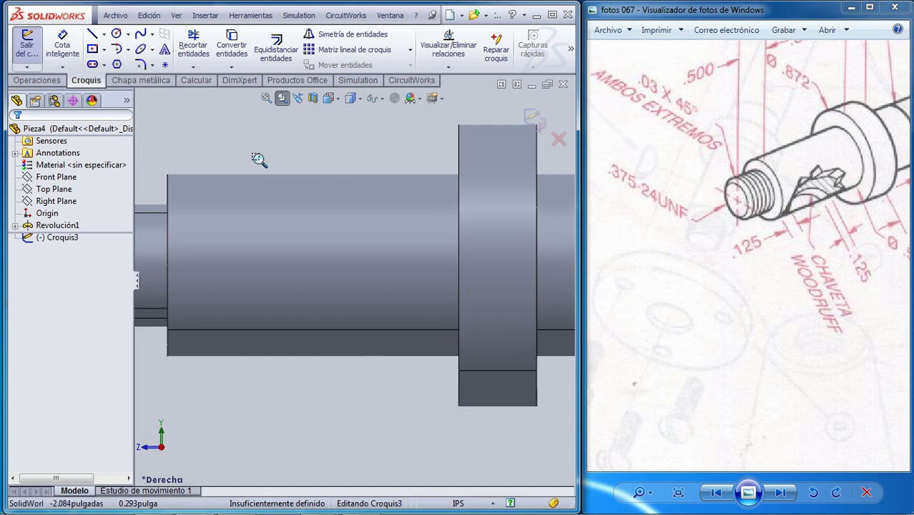
Draw a circle centred on the shaft's top edge and dimension its diameter to 0.500
left_click(116, 34)
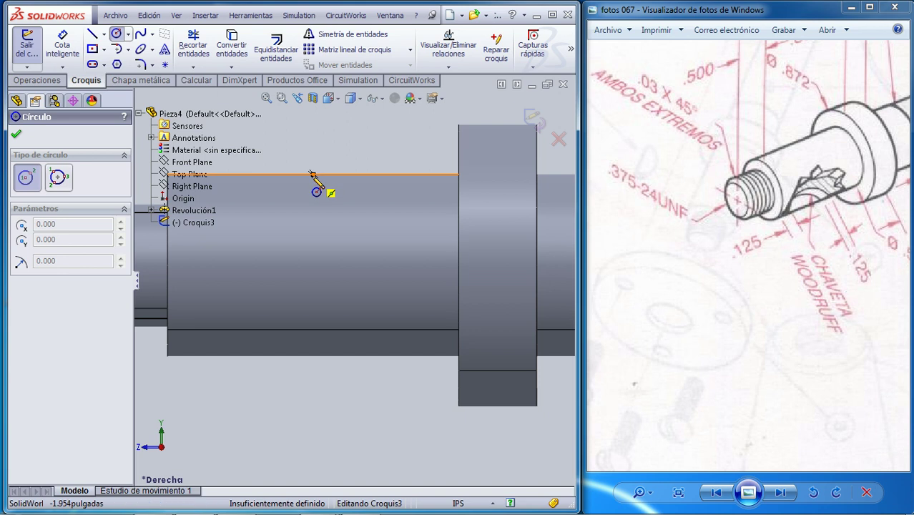
left_click(294, 175)
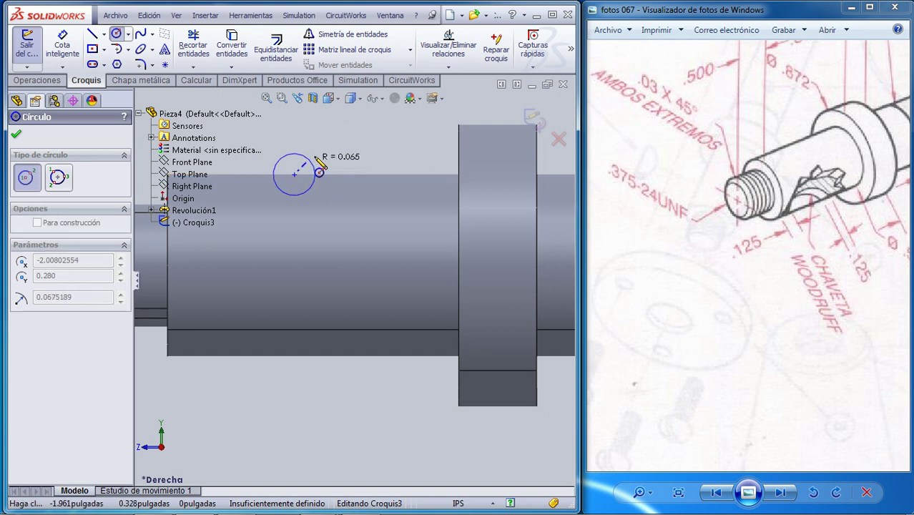
left_click(364, 148)
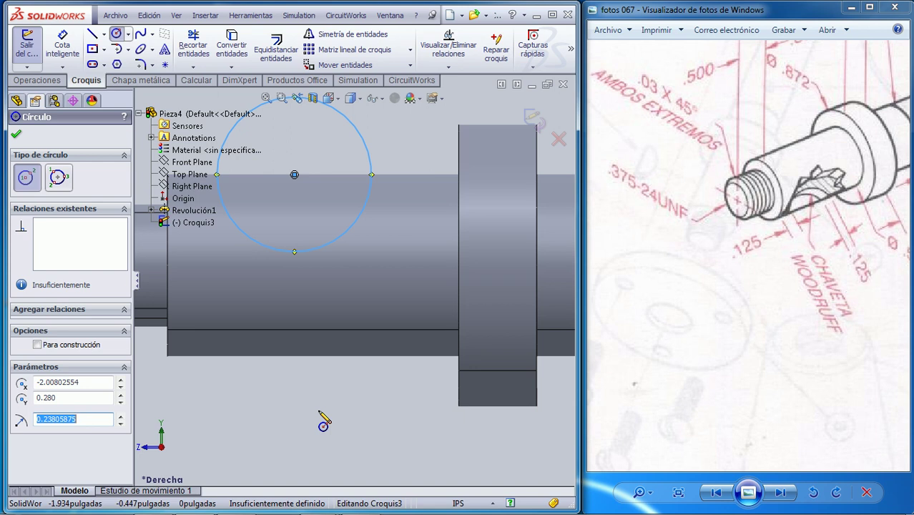
left_click(69, 41)
left_click(368, 150)
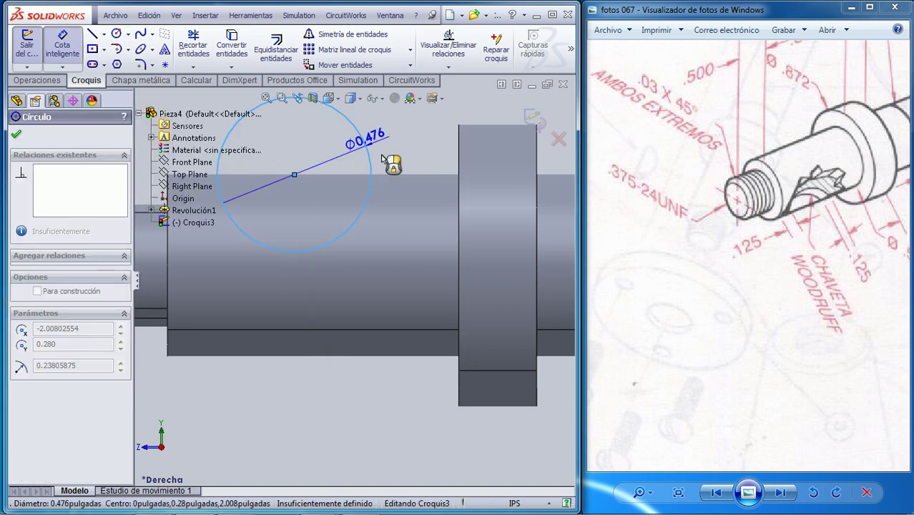
left_click(418, 166)
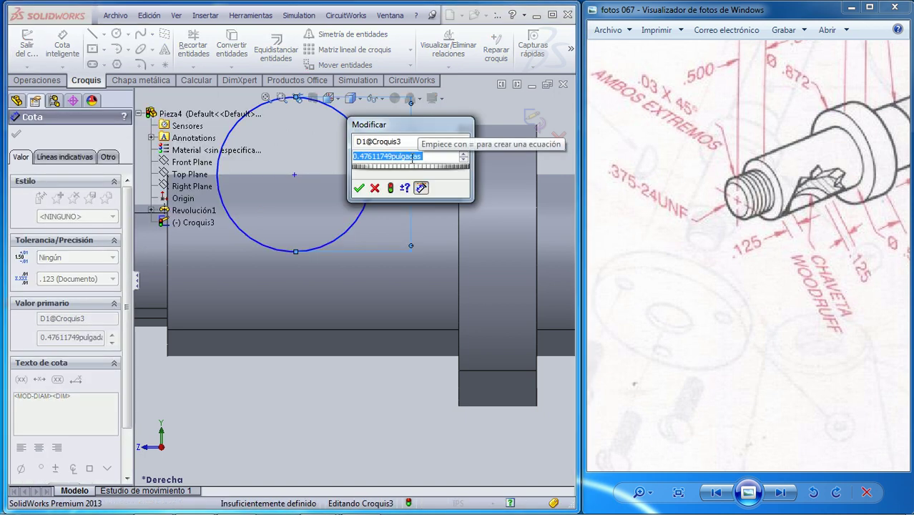
type("0,5")
key("Return")
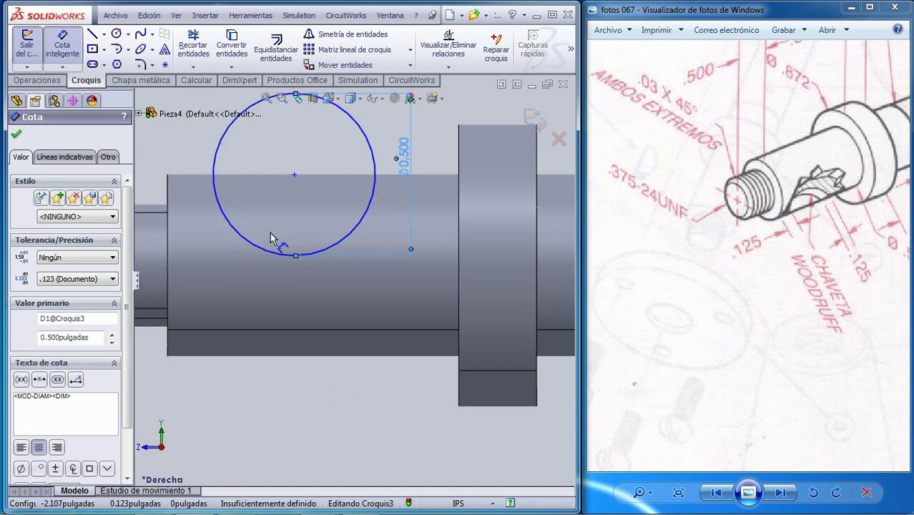
key("Escape")
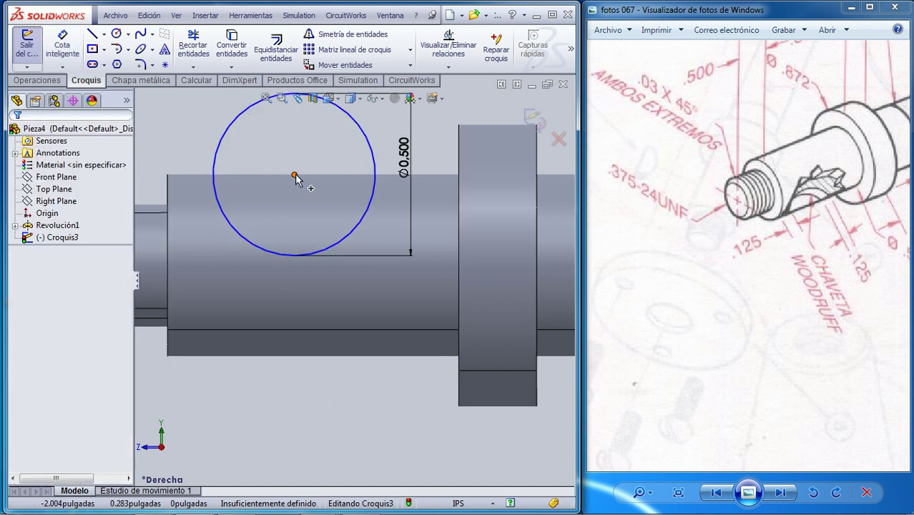
Drag the circle's centre slightly above the shaft's top edge
left_click(294, 175)
left_click_drag(296, 174, 298, 170)
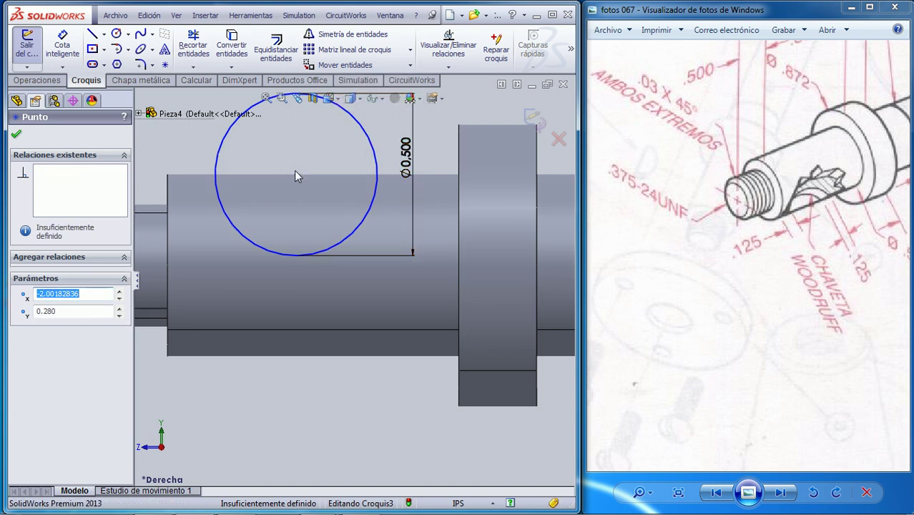
left_click_drag(296, 166, 296, 154)
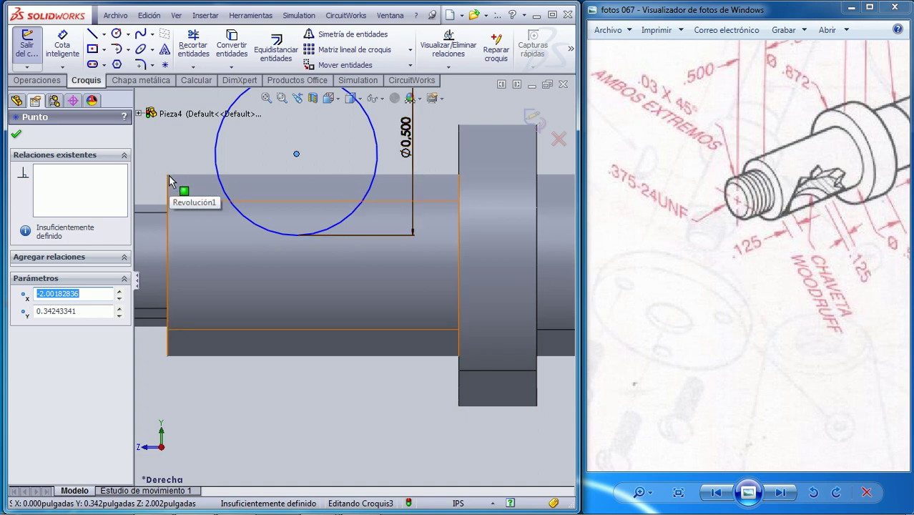
Draw a horizontal line along the shaft's top edge
left_click(105, 36)
left_click(135, 60)
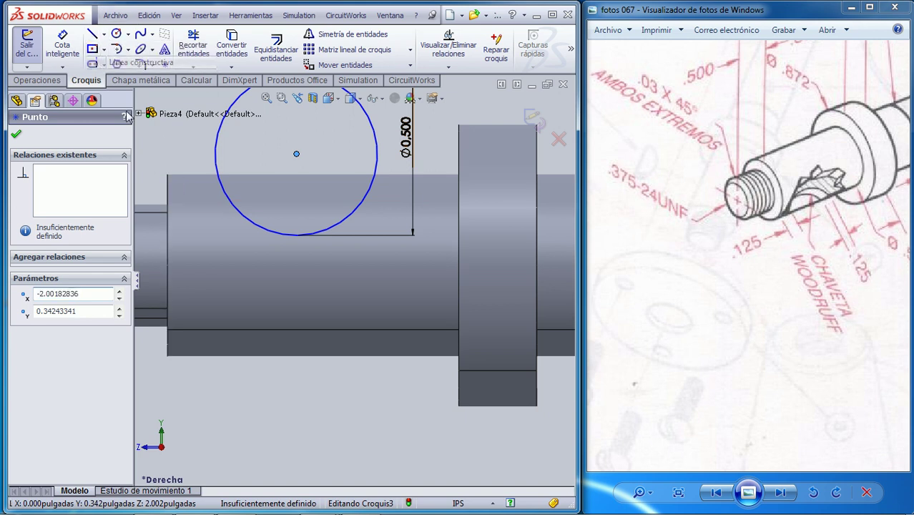
left_click(168, 174)
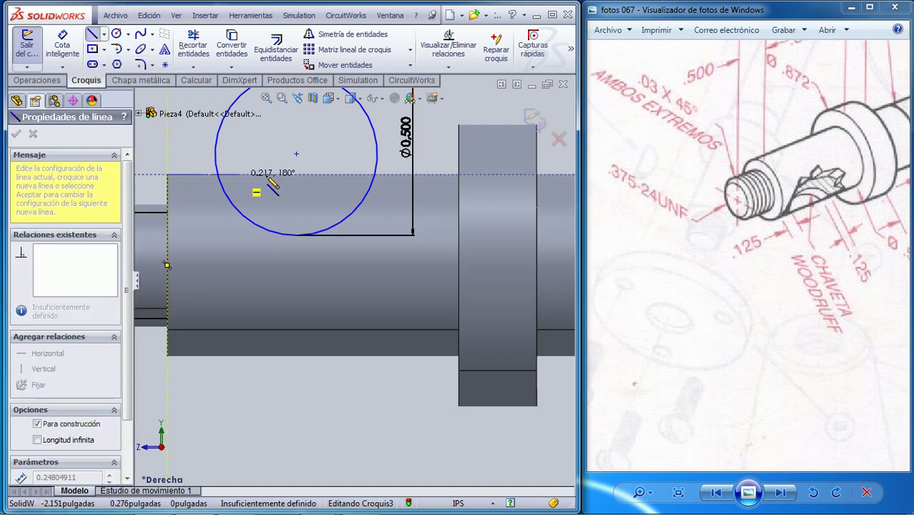
key("Escape")
left_click(93, 38)
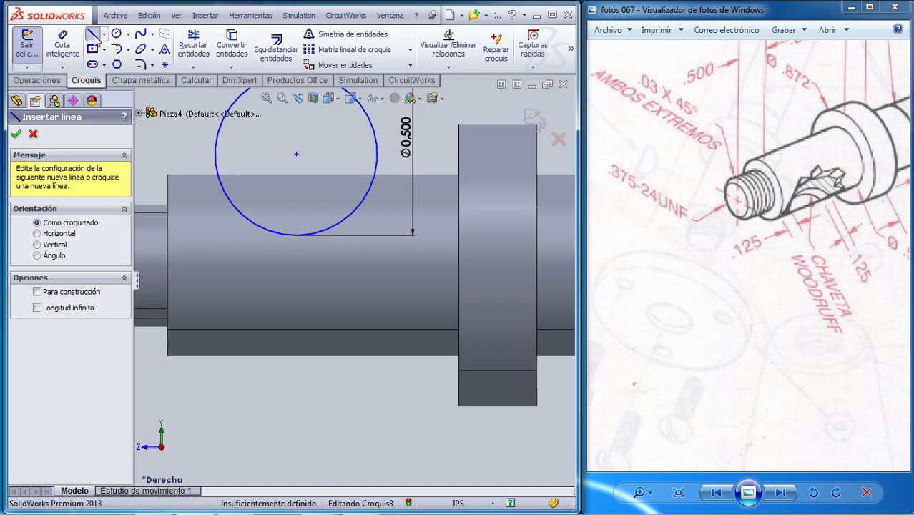
left_click(95, 41)
key("l")
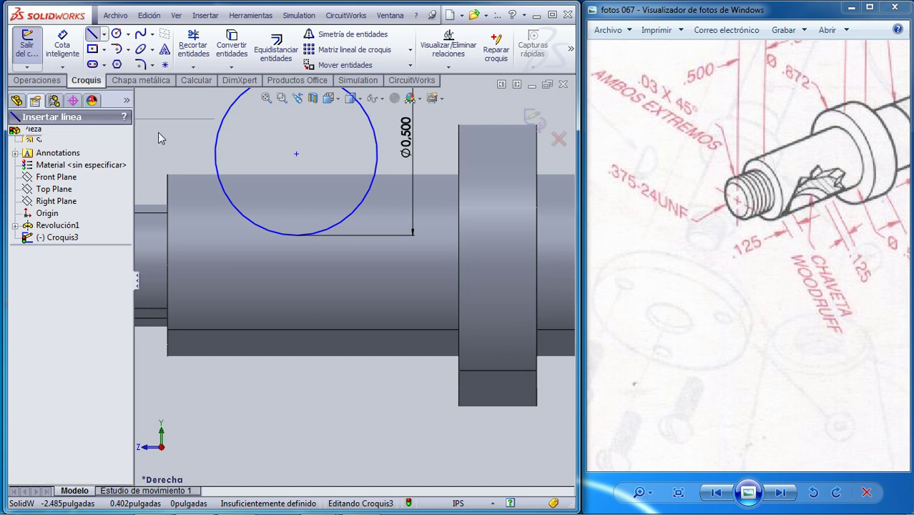
left_click(167, 175)
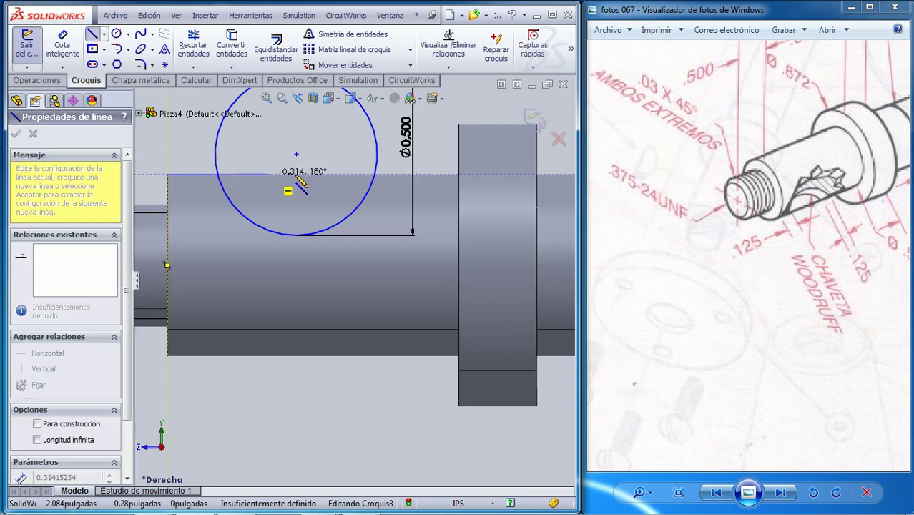
left_click(400, 174)
key("Escape")
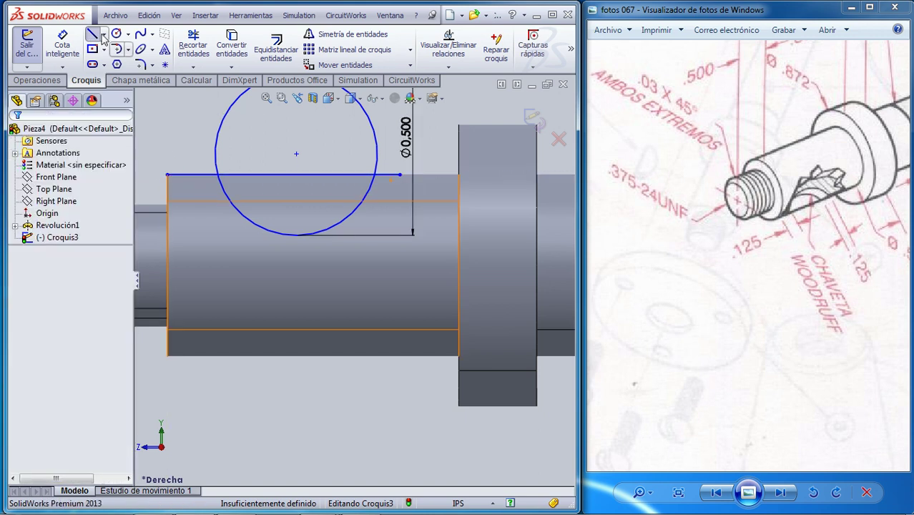
Place a sketch point at the circle's bottom quadrant
left_click(63, 39)
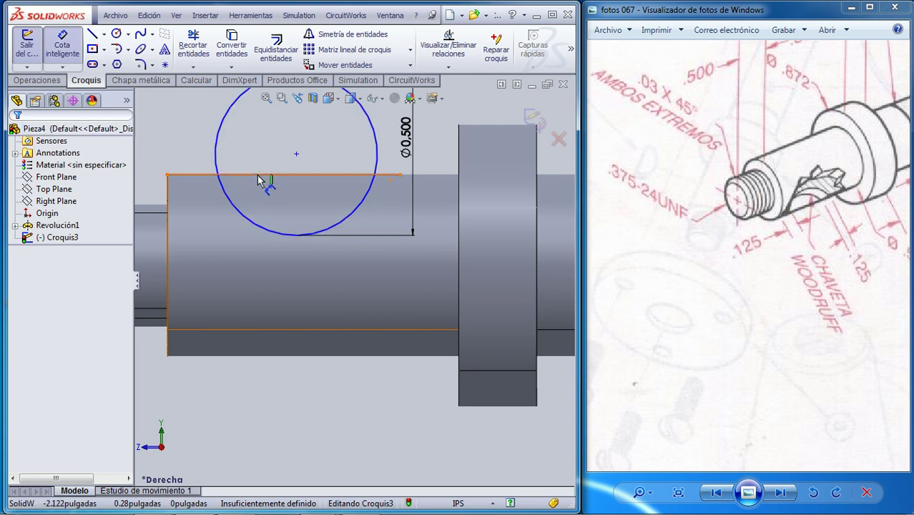
left_click(261, 175)
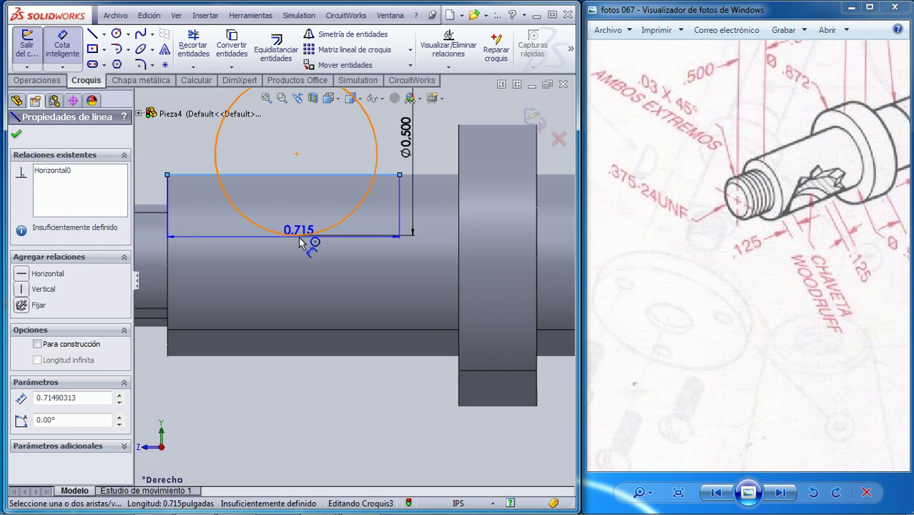
left_click(301, 241)
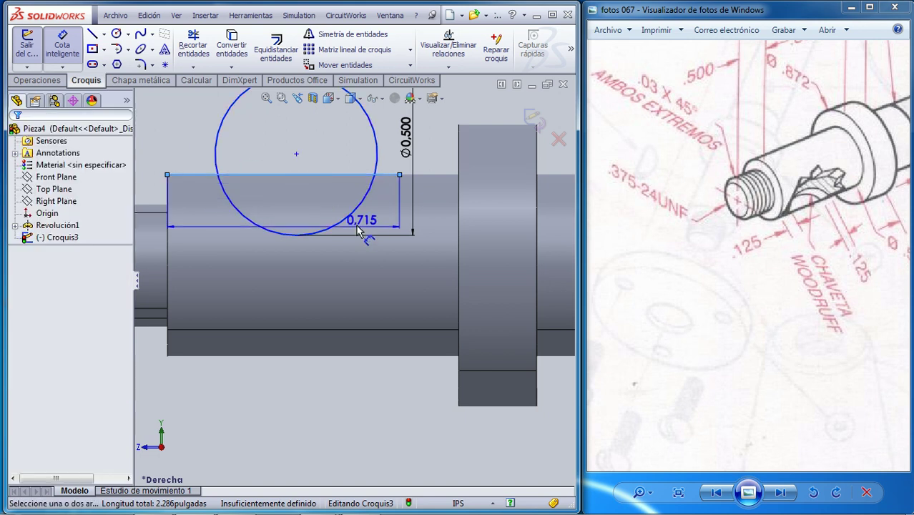
key("Escape")
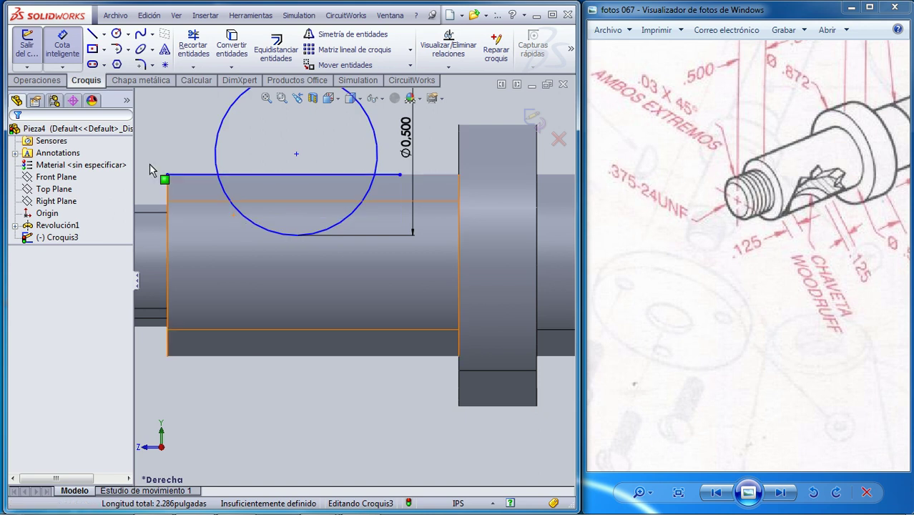
left_click(63, 45)
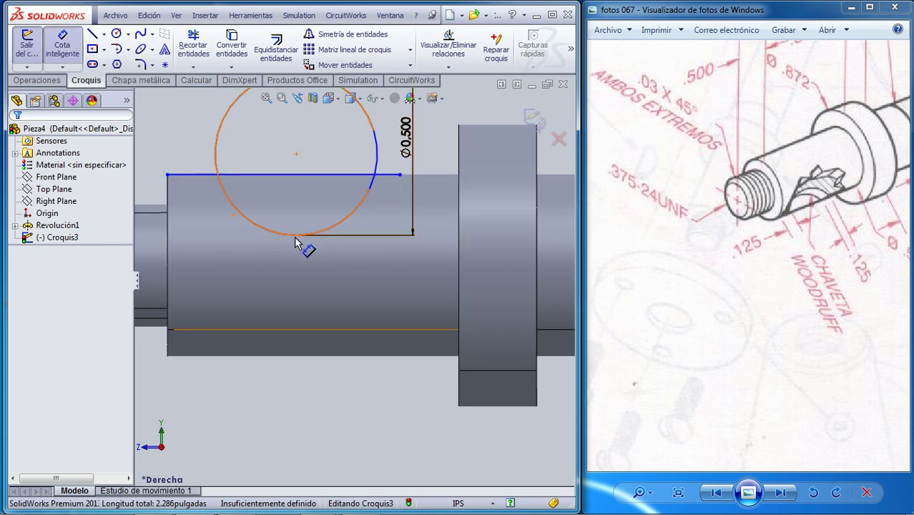
left_click(165, 64)
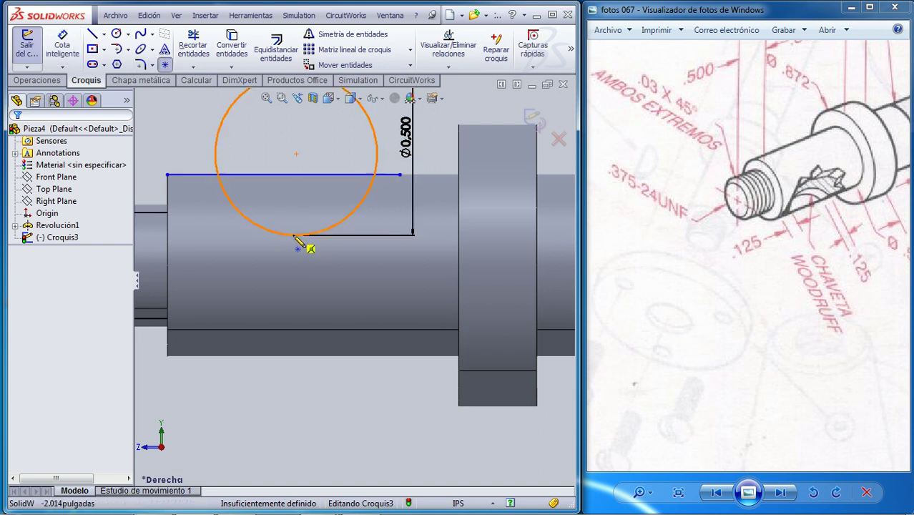
left_click(299, 235)
key("Escape")
Dimension the circle's bottom point 0.136 below the top-edge line
left_click(63, 46)
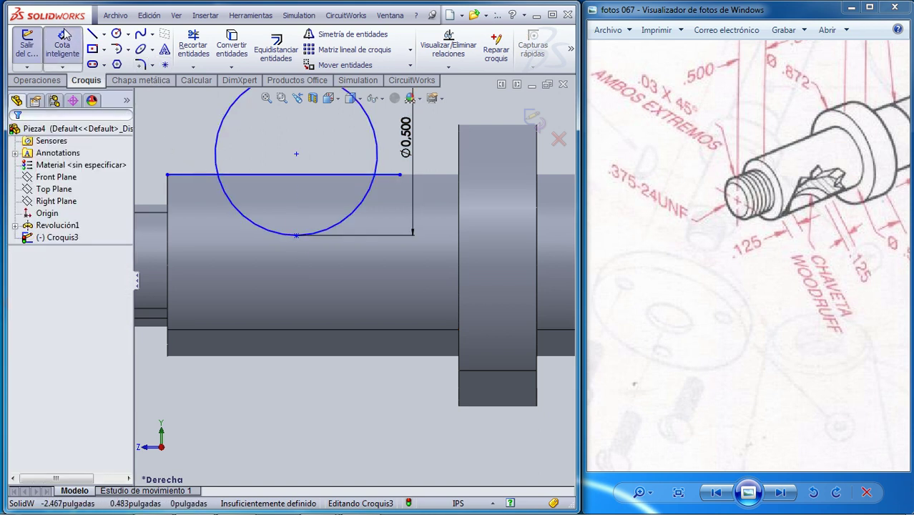
left_click(296, 235)
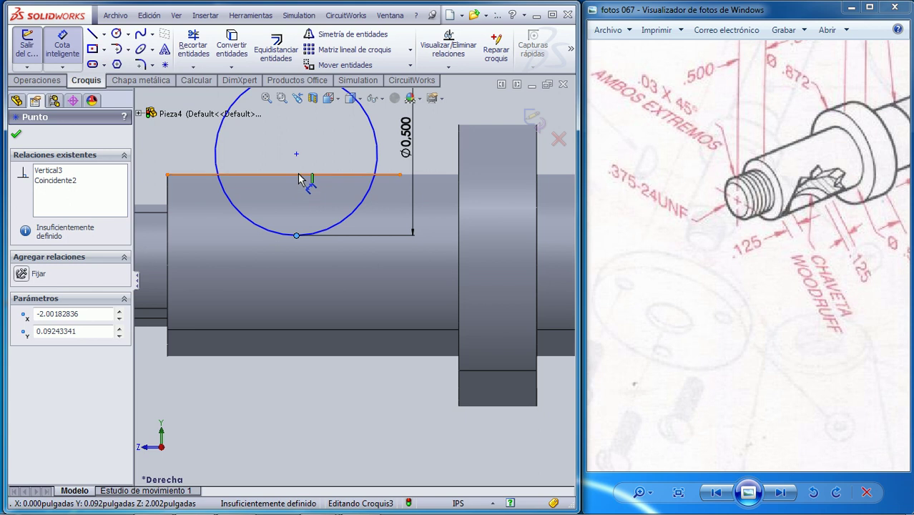
left_click(303, 177)
left_click(203, 200)
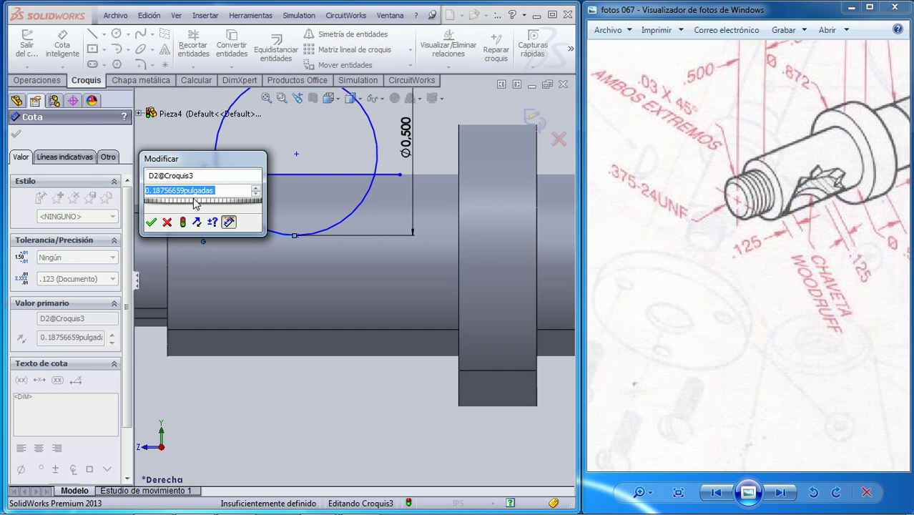
type("0,136")
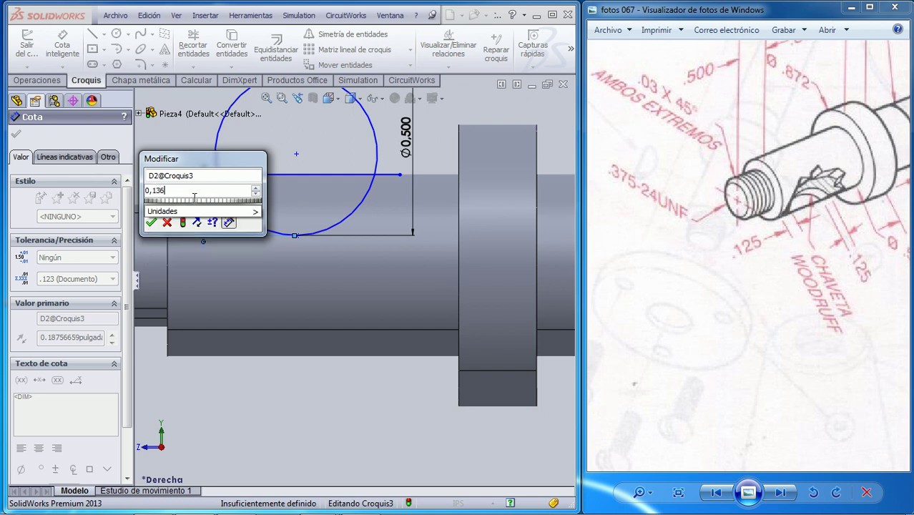
key("Return")
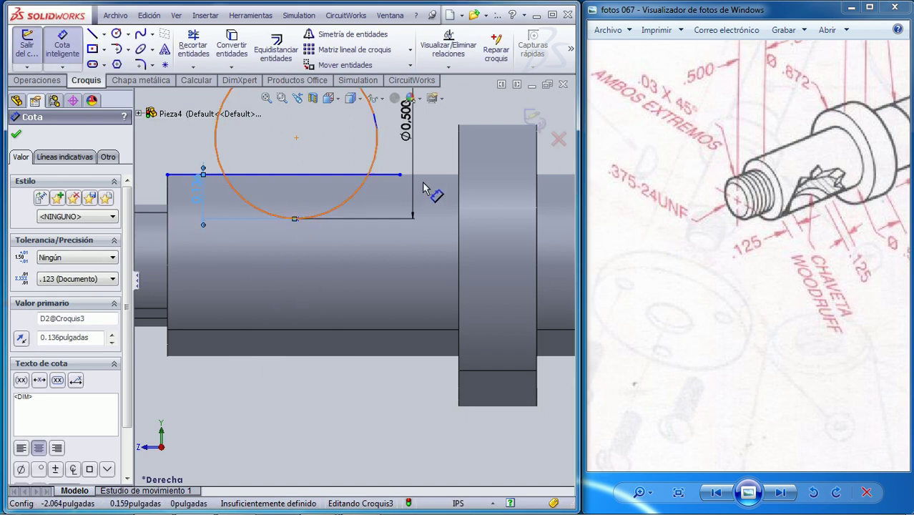
scroll(423, 180, "up", 1)
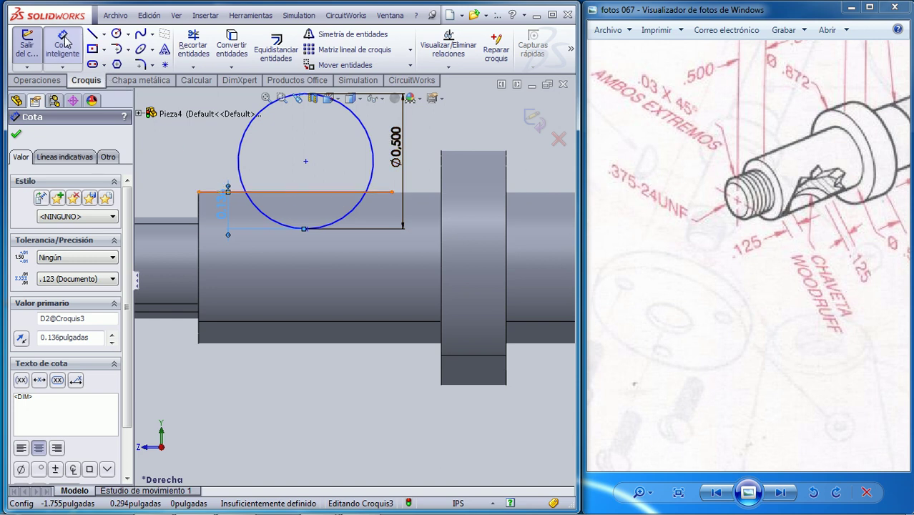
Trim away the circle's upper arc, leaving the lower arc and line
left_click(243, 183)
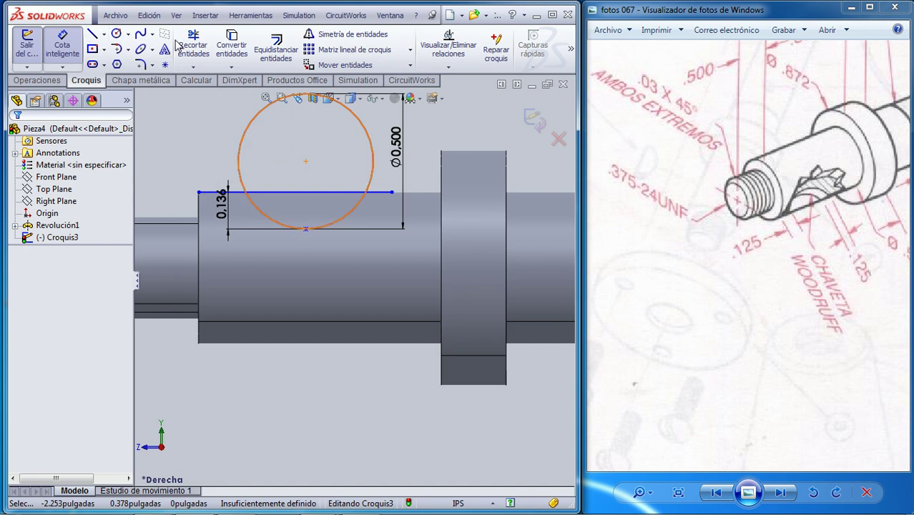
left_click(193, 45)
left_click(247, 180)
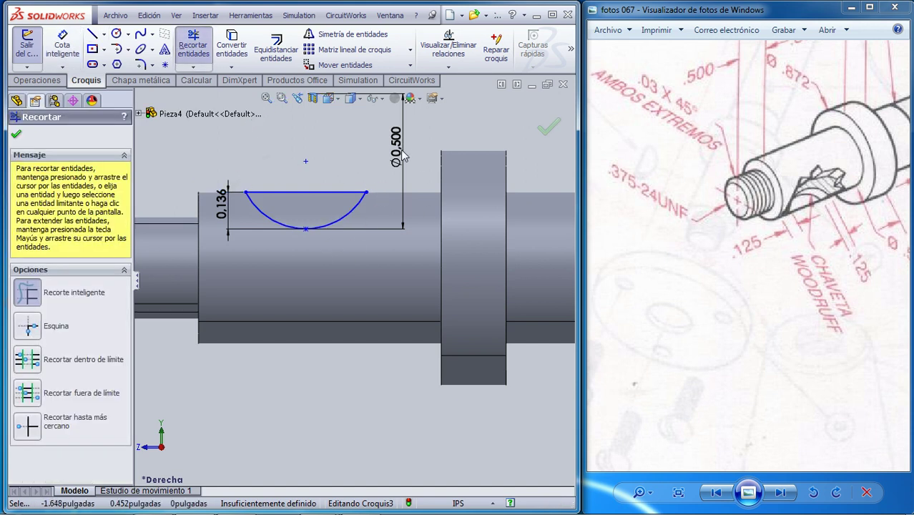
left_click(548, 129)
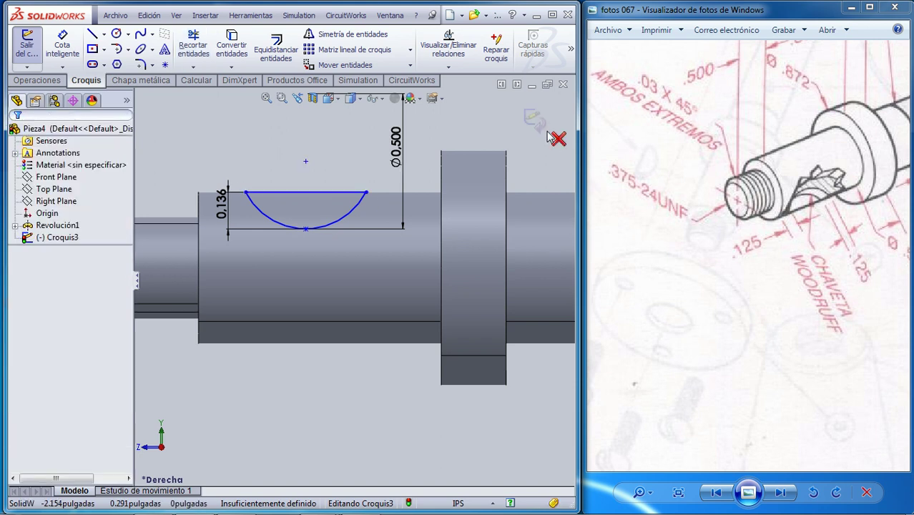
Exit the keyseat sketch and switch to the isometric view
left_click(533, 118)
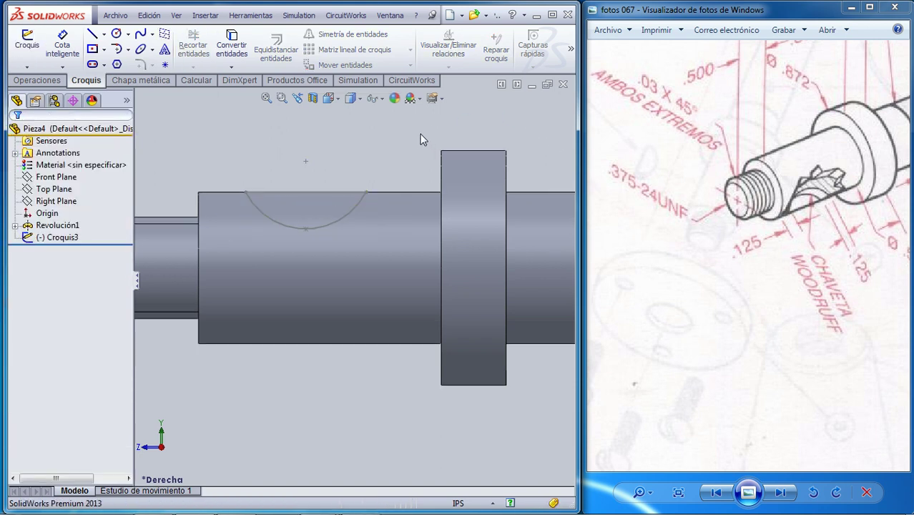
key("space")
left_click(472, 121)
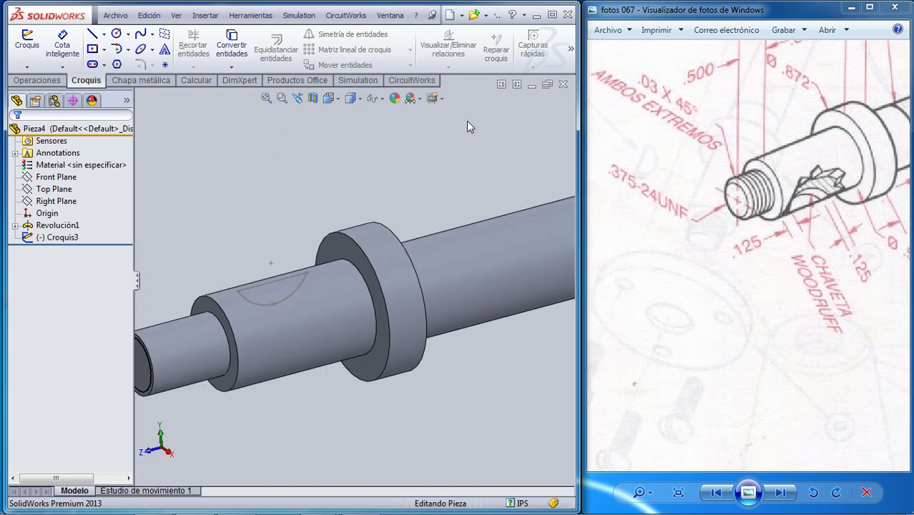
left_click(41, 80)
Extrude-cut the keyseat arc profile mid-plane with a 0.125 in depth
left_click(226, 50)
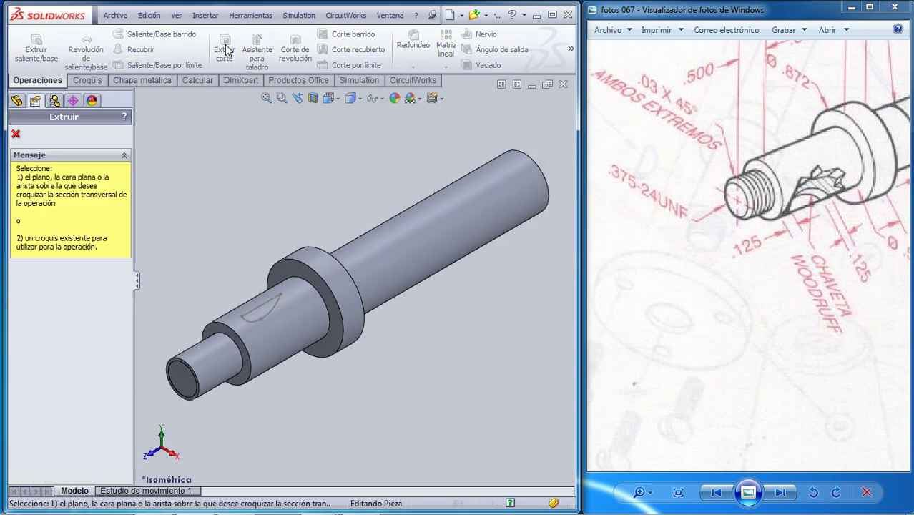
left_click(255, 309)
left_click(255, 310)
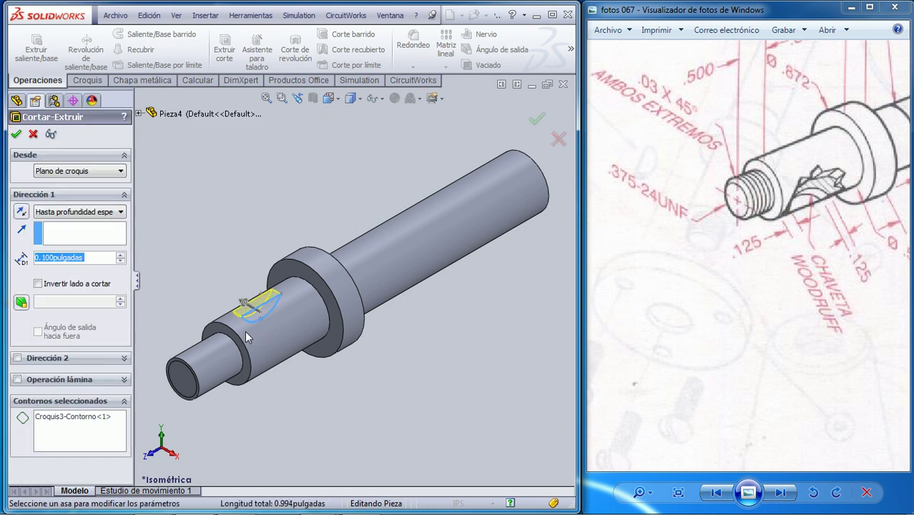
left_click(120, 211)
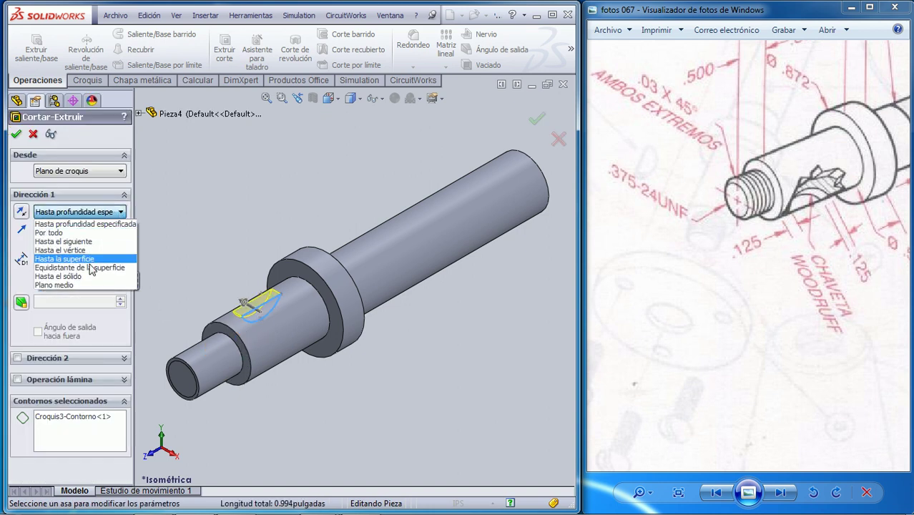
left_click(77, 295)
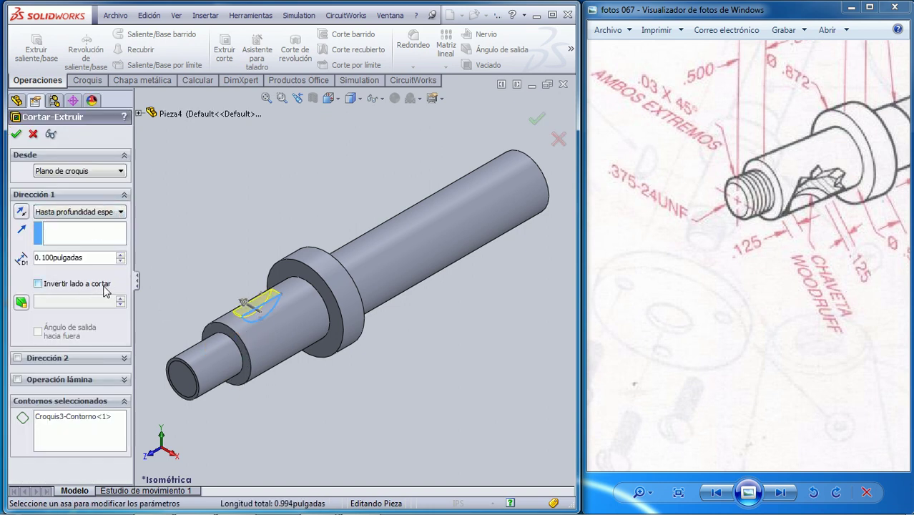
left_click(113, 215)
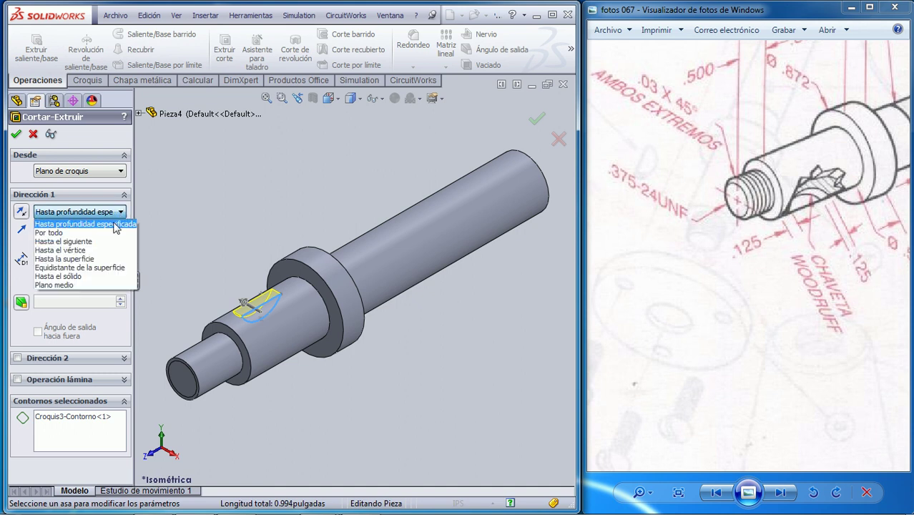
left_click(85, 286)
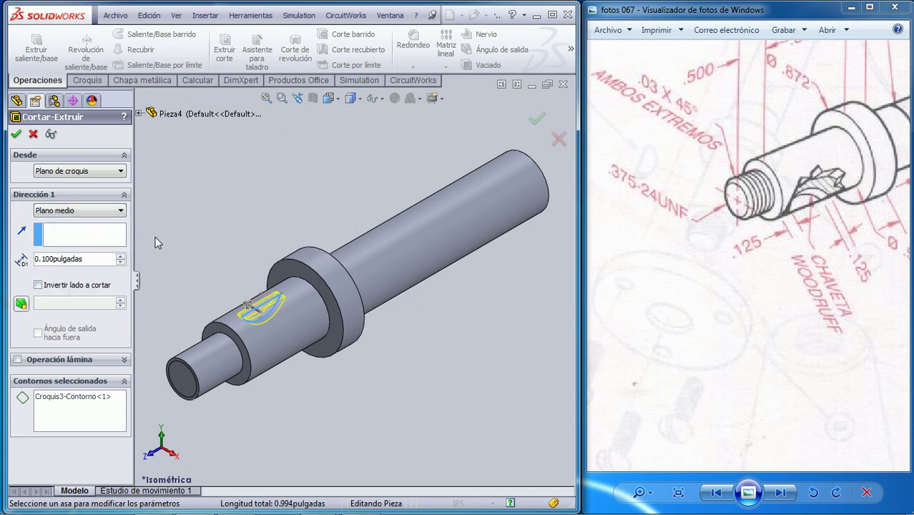
type("0,125")
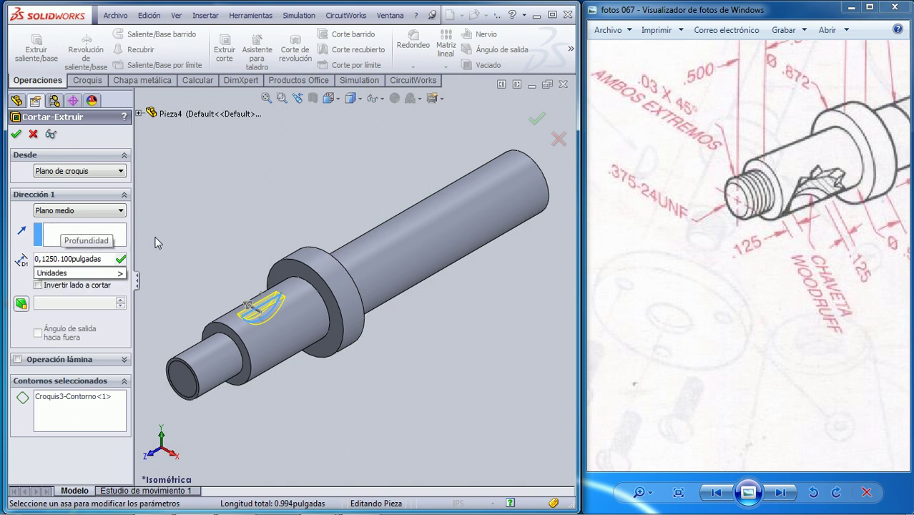
key("Escape")
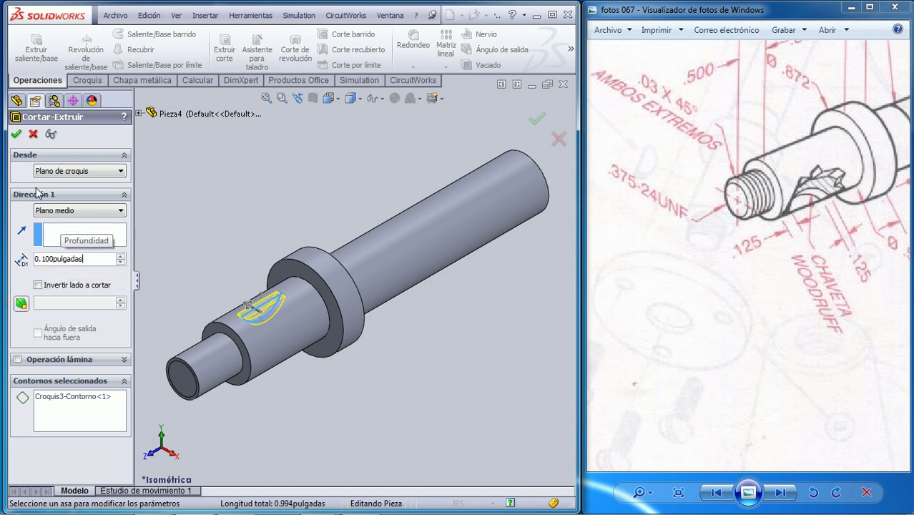
double_click(37, 259)
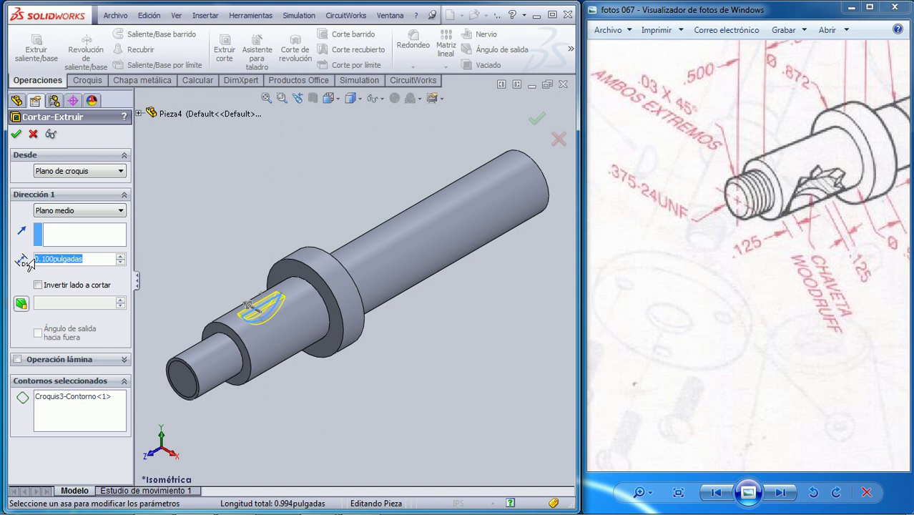
type("0,125")
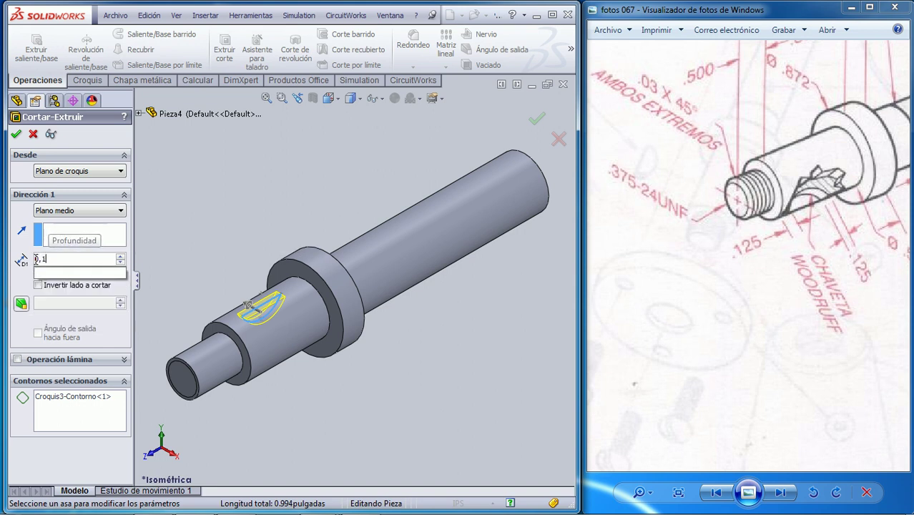
key("Return")
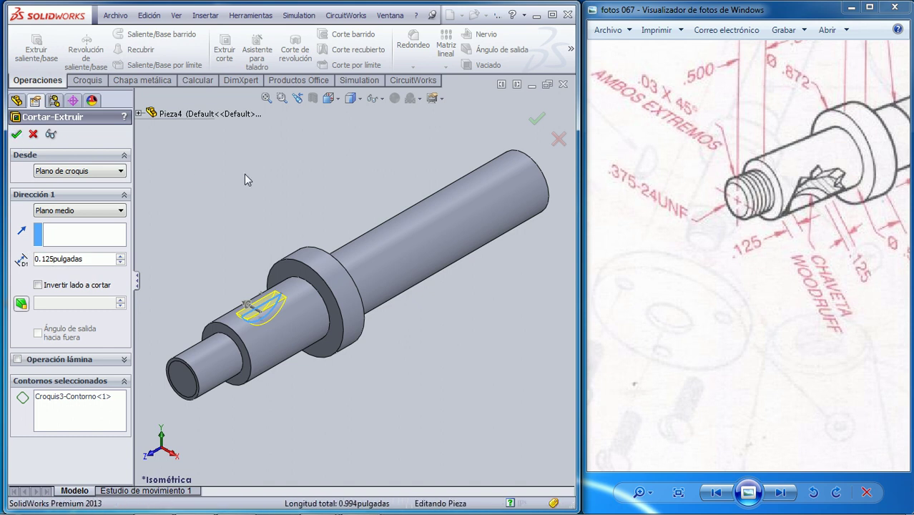
key("Return")
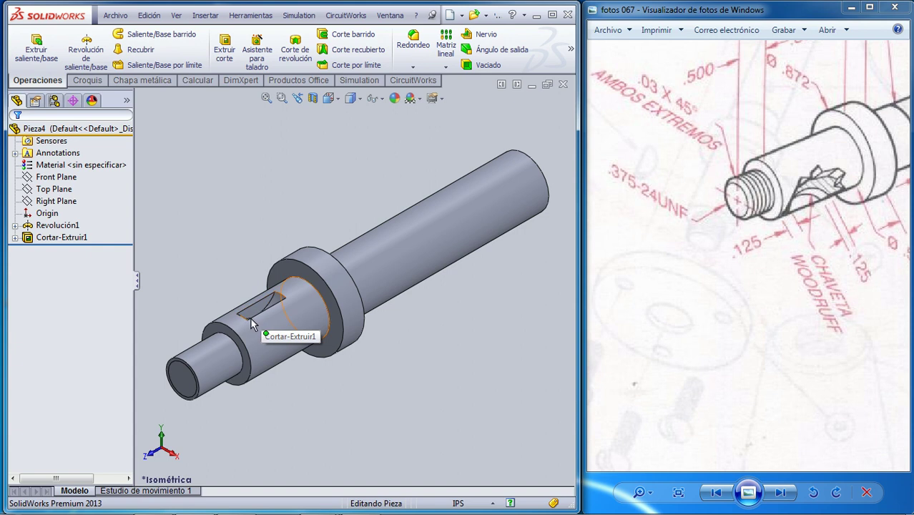
Start a new sketch, Croquis4, on the Right Plane
left_click(15, 238)
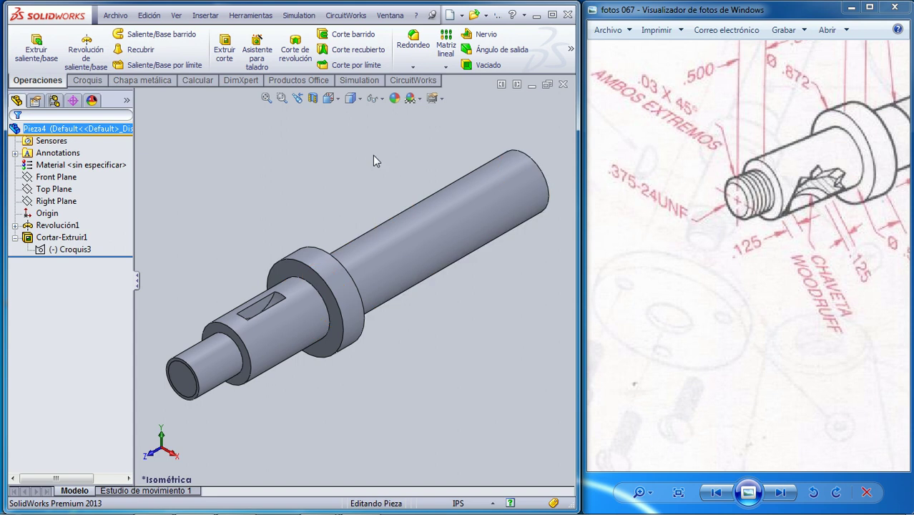
mouse_move(901, 300)
left_mouse_down()
mouse_move(782, 284)
mouse_move(741, 334)
left_mouse_up()
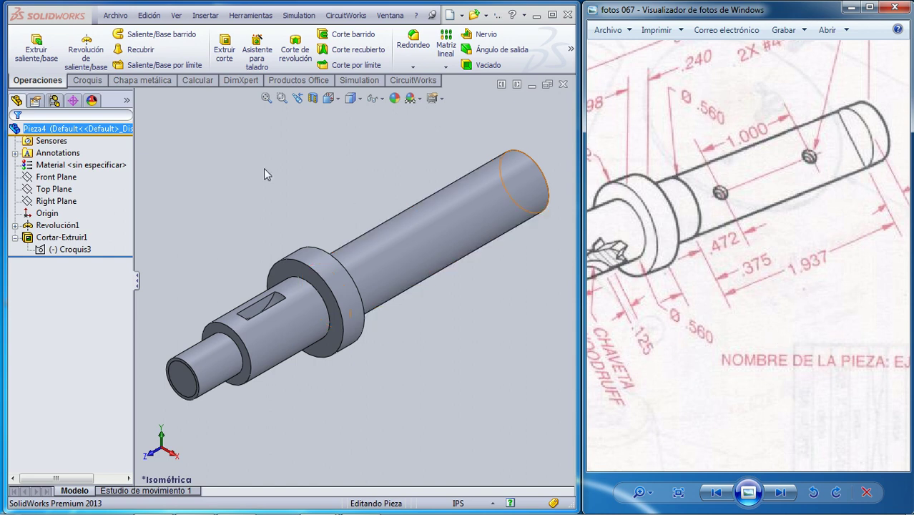
left_click(75, 79)
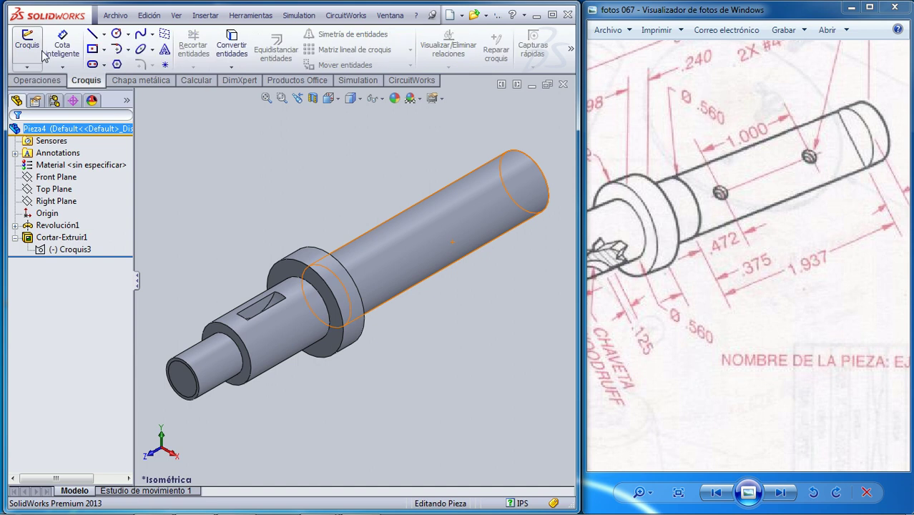
left_click(34, 50)
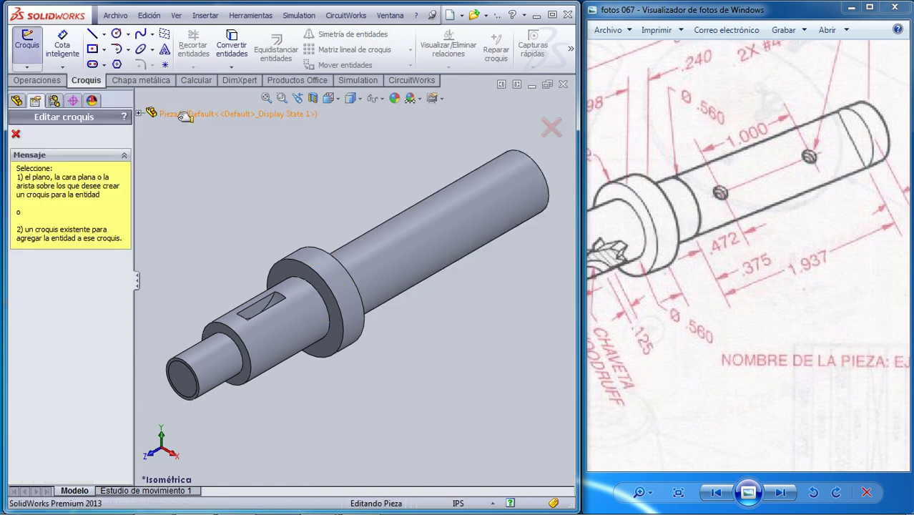
key("space")
left_click(177, 156)
key("space")
left_click(139, 113)
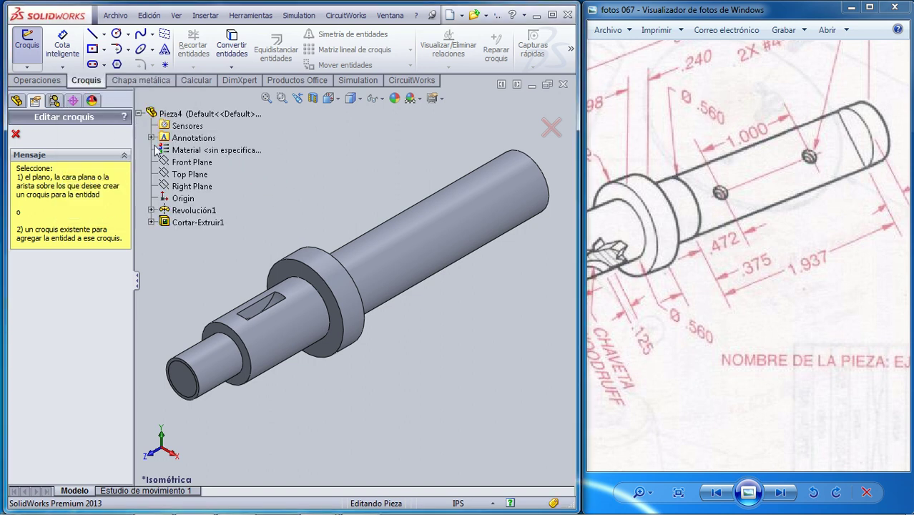
left_click(190, 187)
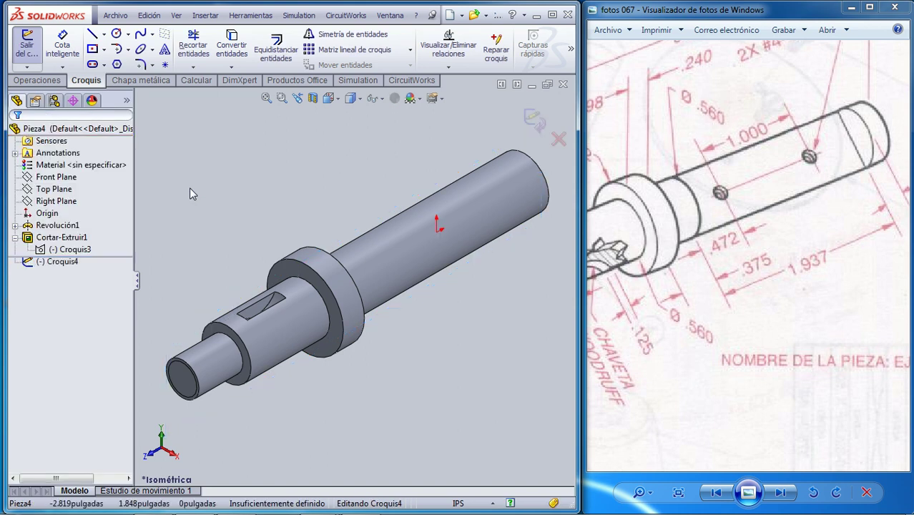
Look at the shaft straight from the right side
key("space")
left_click(197, 219)
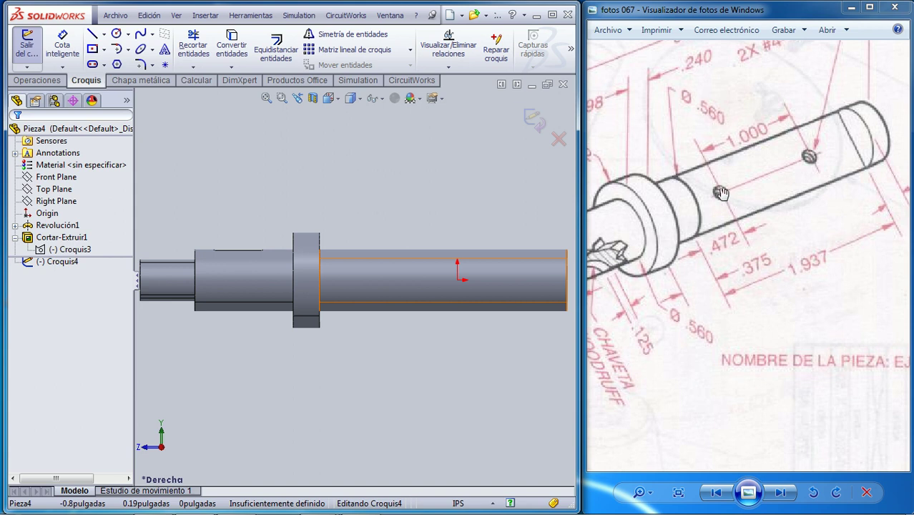
left_click_drag(860, 228, 830, 220)
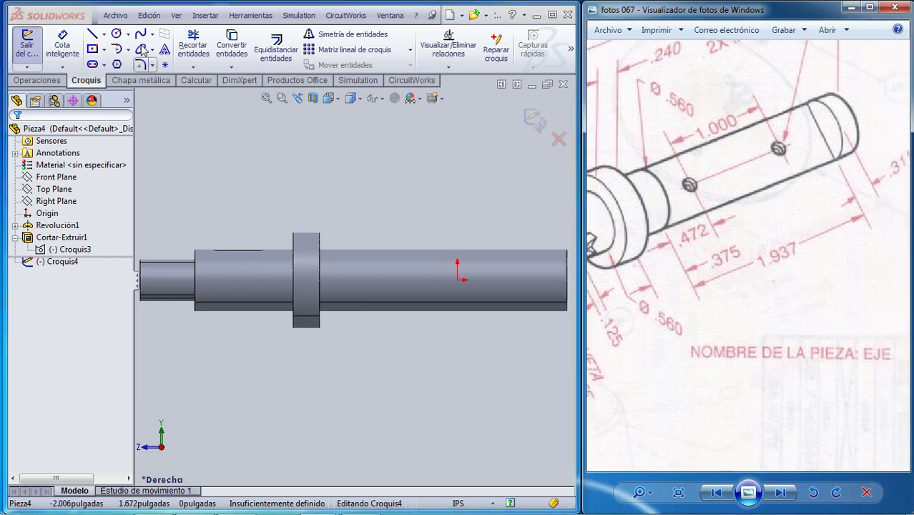
Draw a corner rectangle over the shaft's long right end
left_click(104, 48)
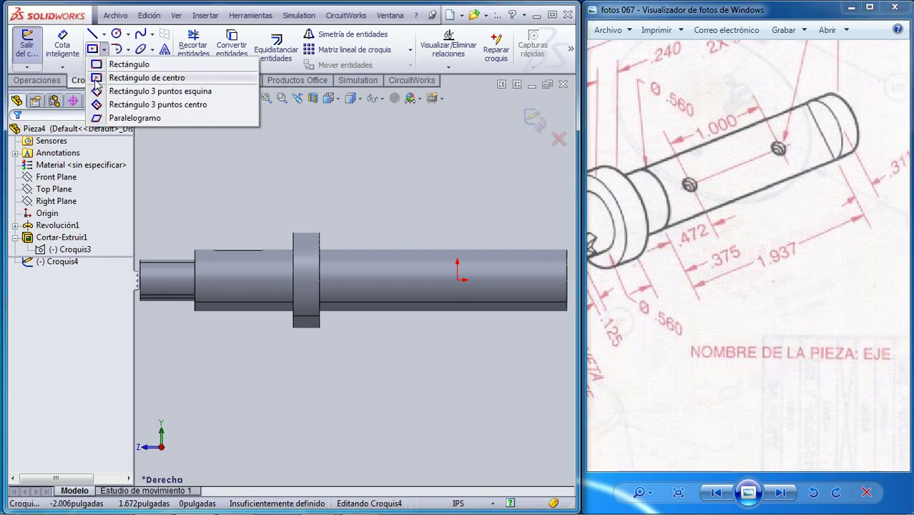
left_click(143, 81)
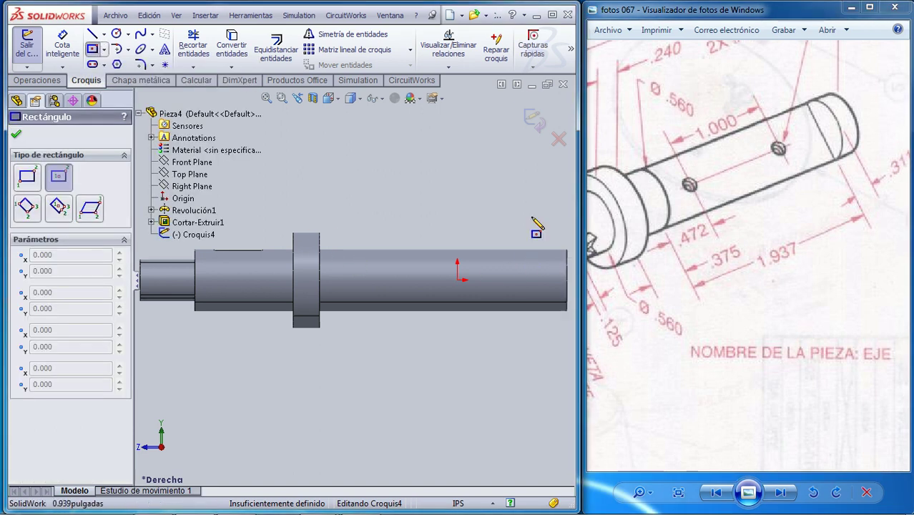
left_click(566, 261)
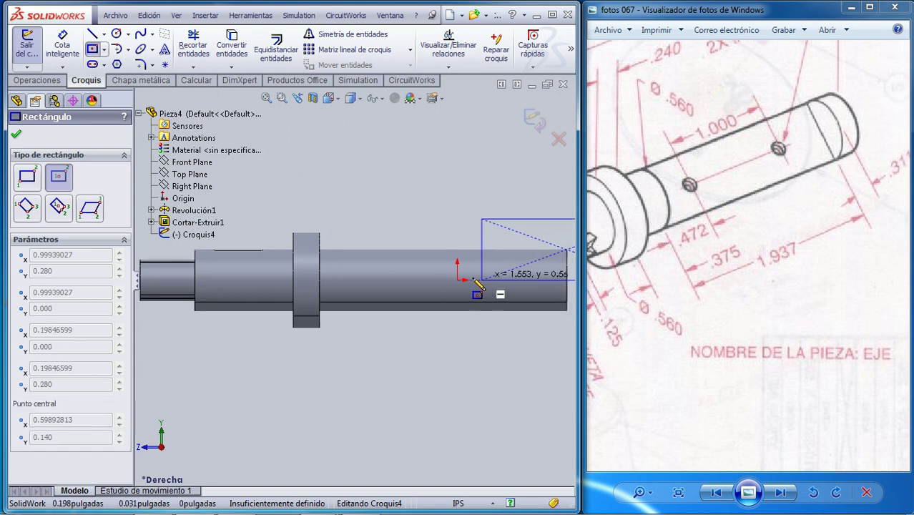
key("Escape")
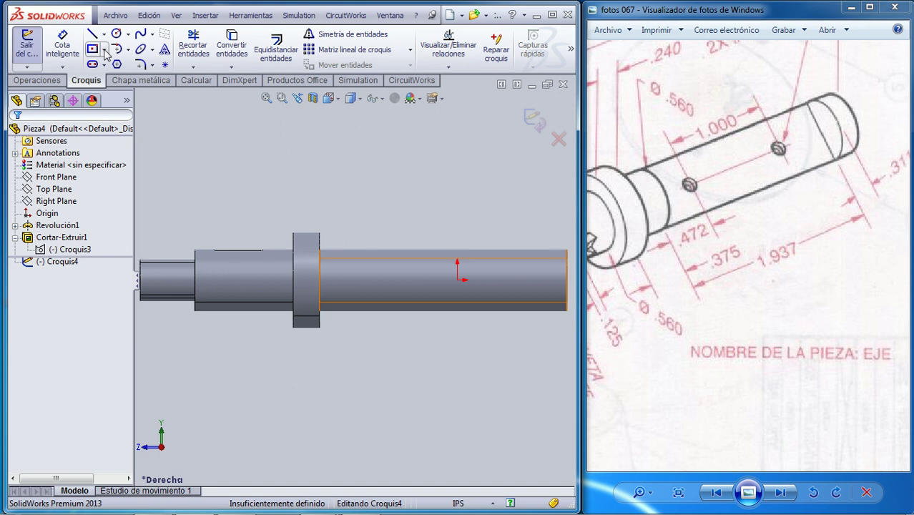
left_click(104, 49)
left_click(96, 65)
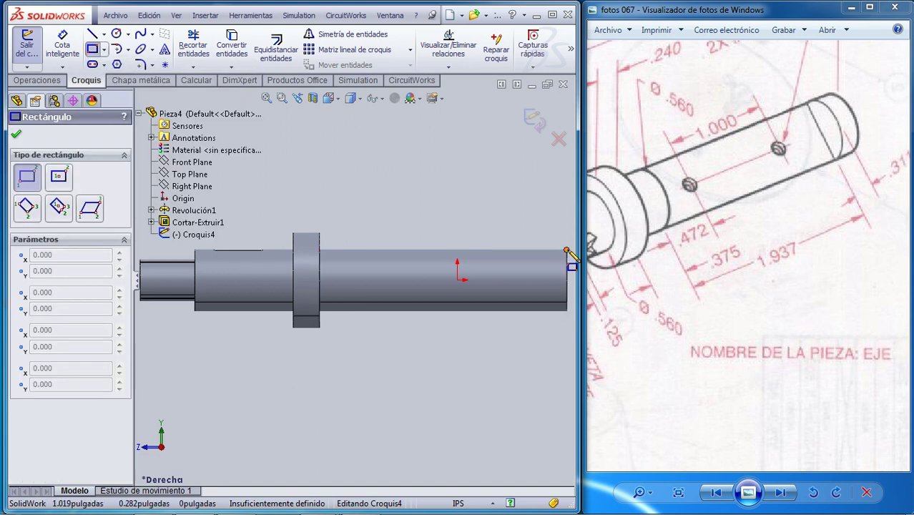
left_click(566, 249)
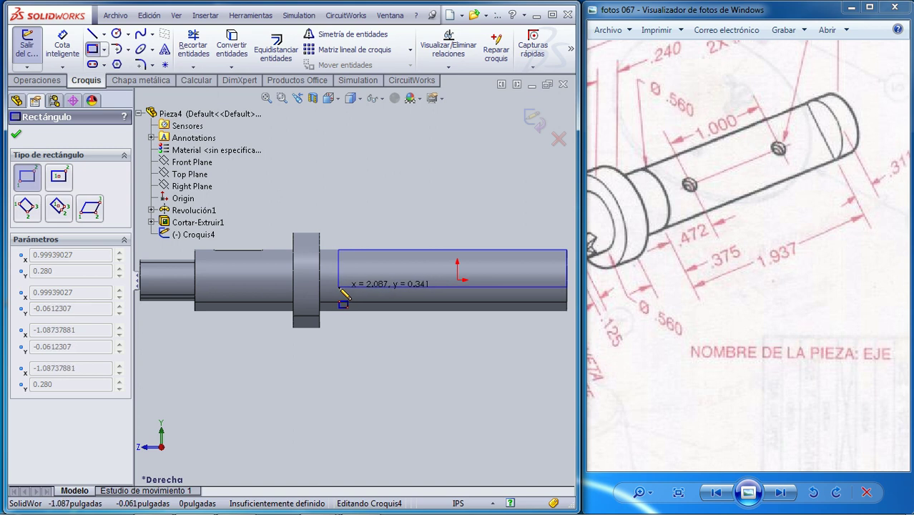
key("Escape")
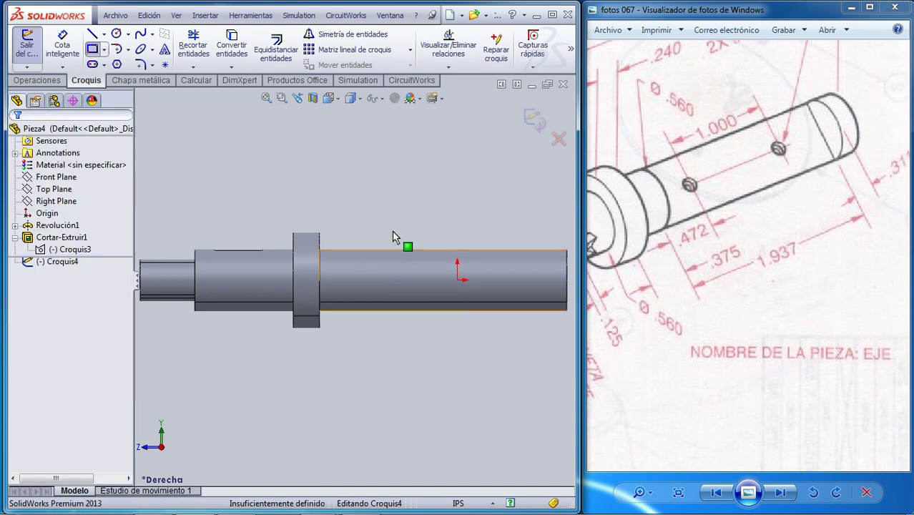
left_click(93, 49)
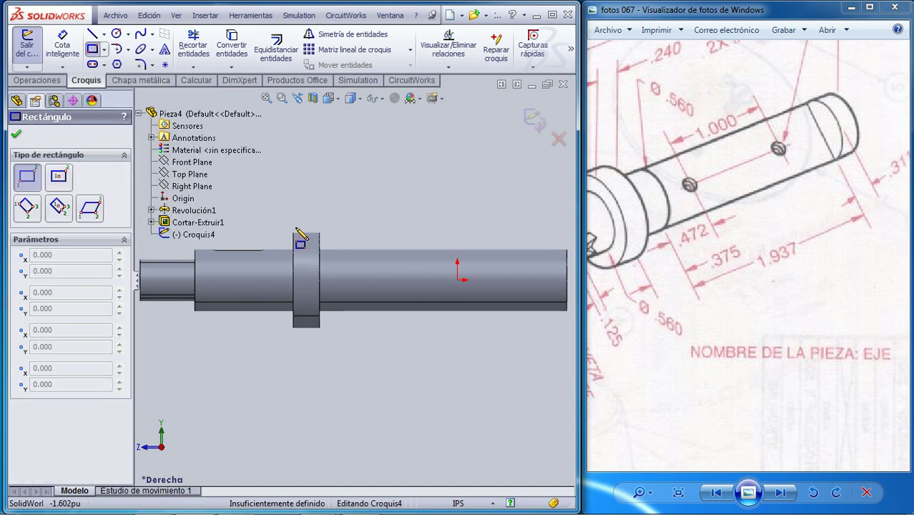
left_click_drag(347, 250, 554, 285)
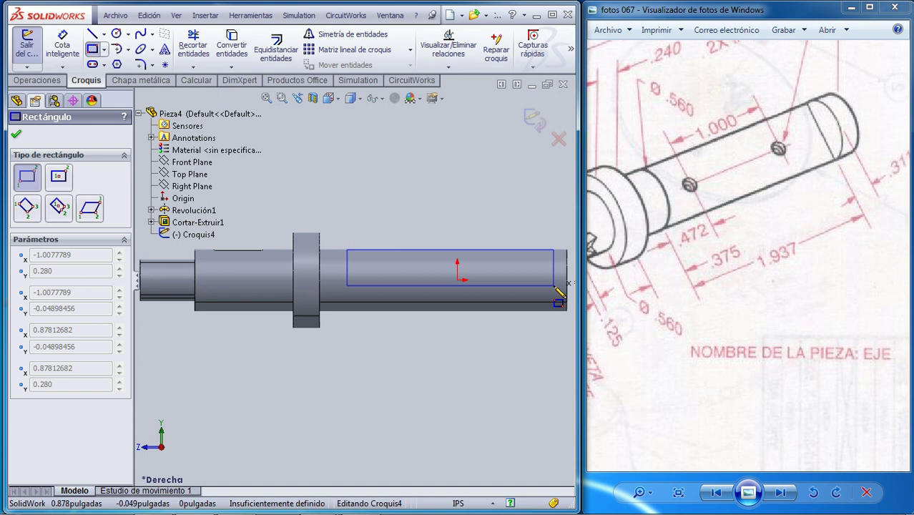
key("Escape")
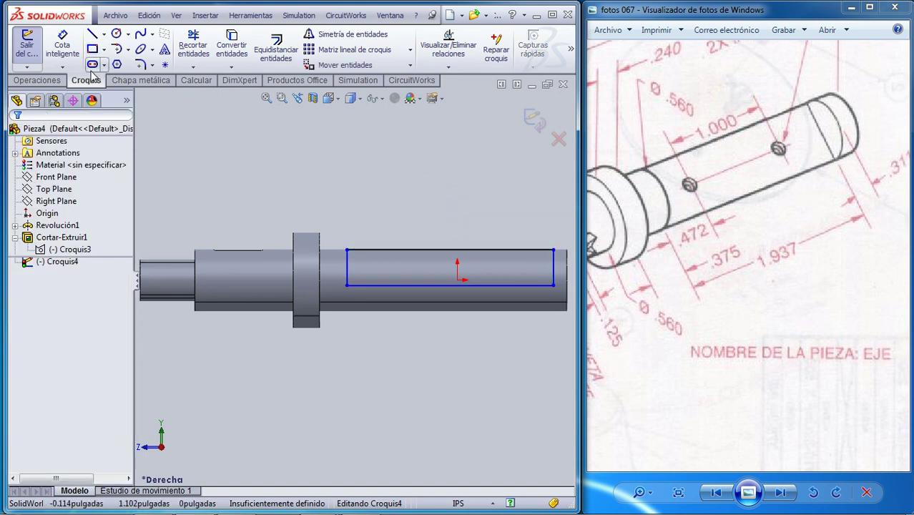
Dimension the rectangle's bottom edge to a 1.937 length
left_click(62, 44)
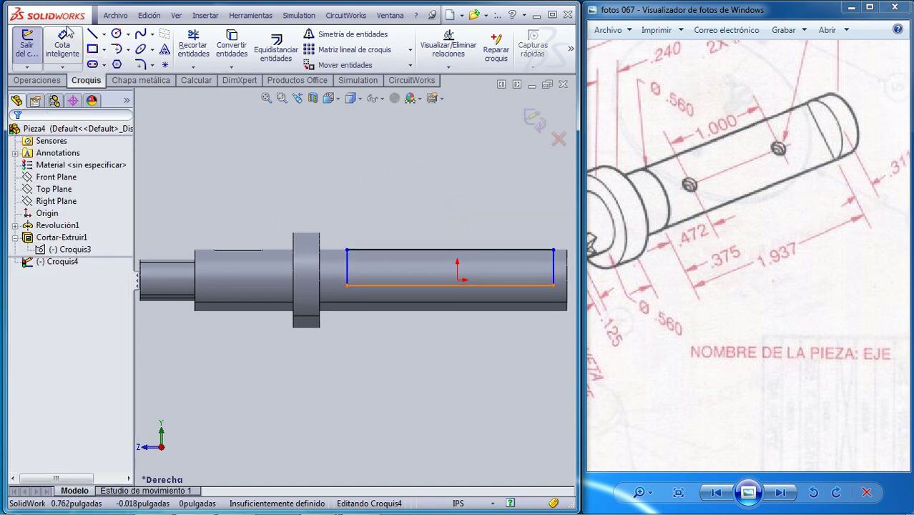
left_click(433, 285)
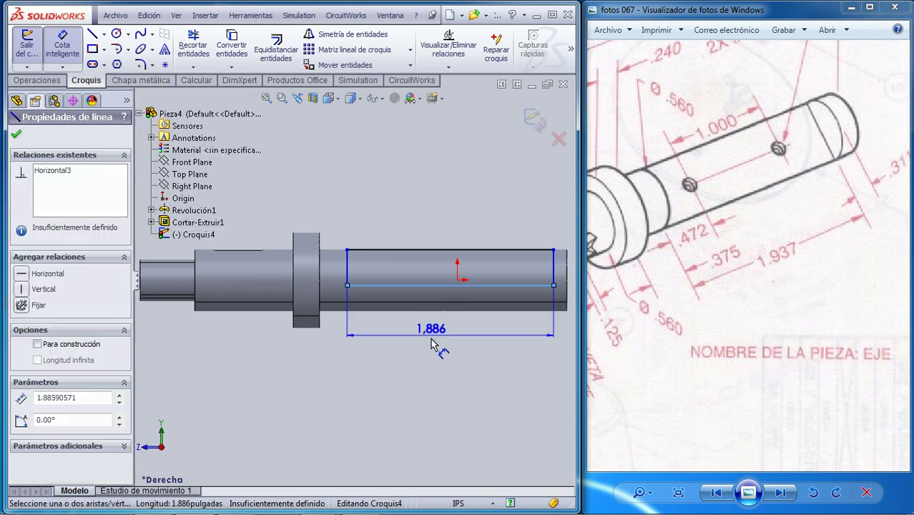
left_click(433, 343)
type("1")
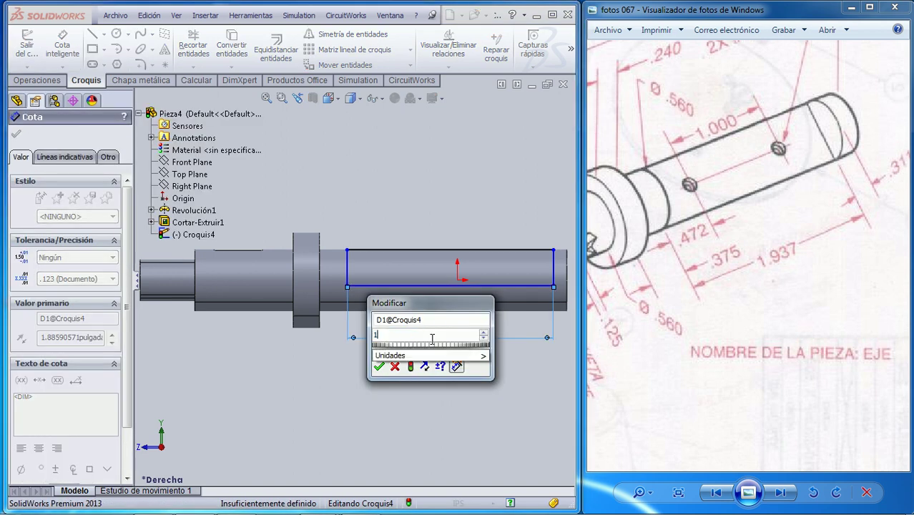
type(",193")
key("Return")
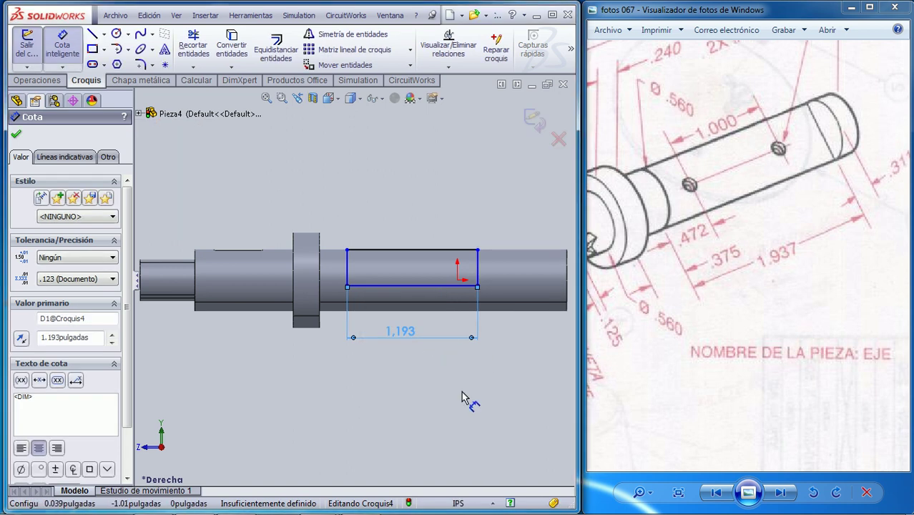
double_click(406, 335)
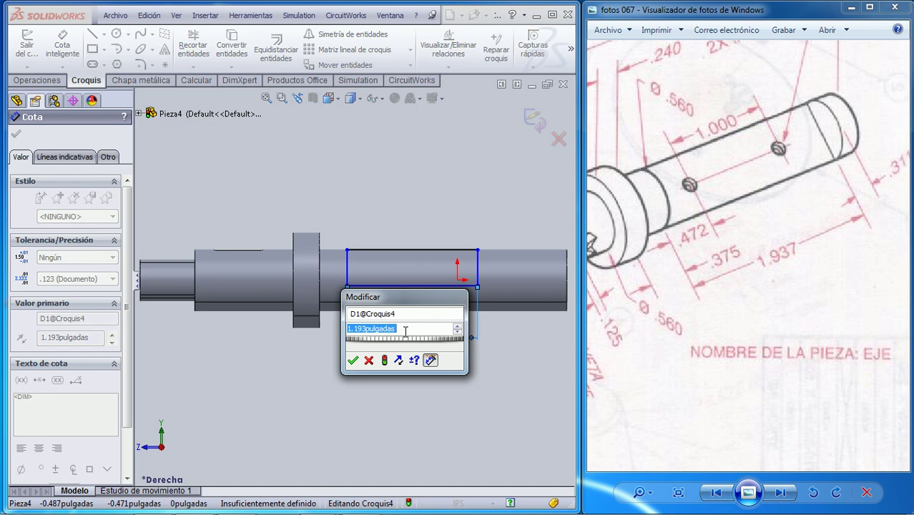
left_click(421, 329)
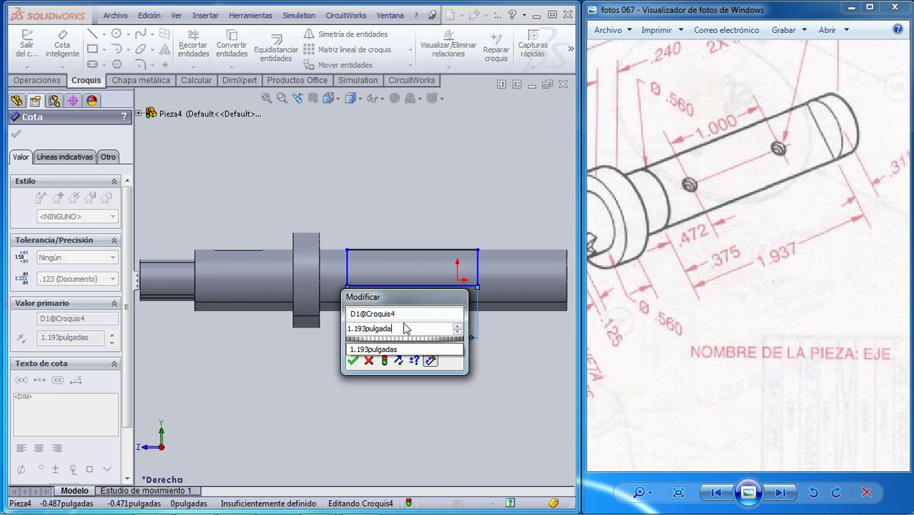
key("BackSpace")
key("BackSpace")
key("BackSpace")
key("BackSpace")
key("BackSpace")
key("BackSpace")
key("BackSpace")
key("BackSpace")
key("BackSpace")
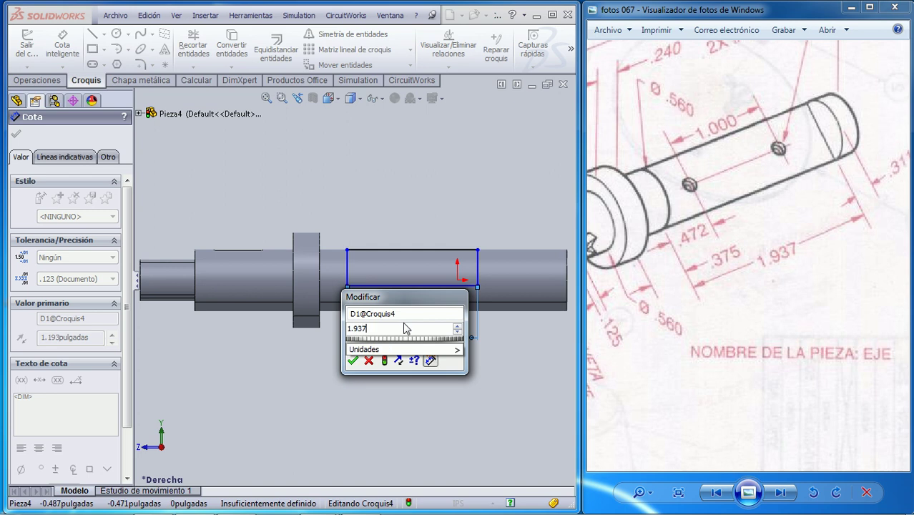
key("Return")
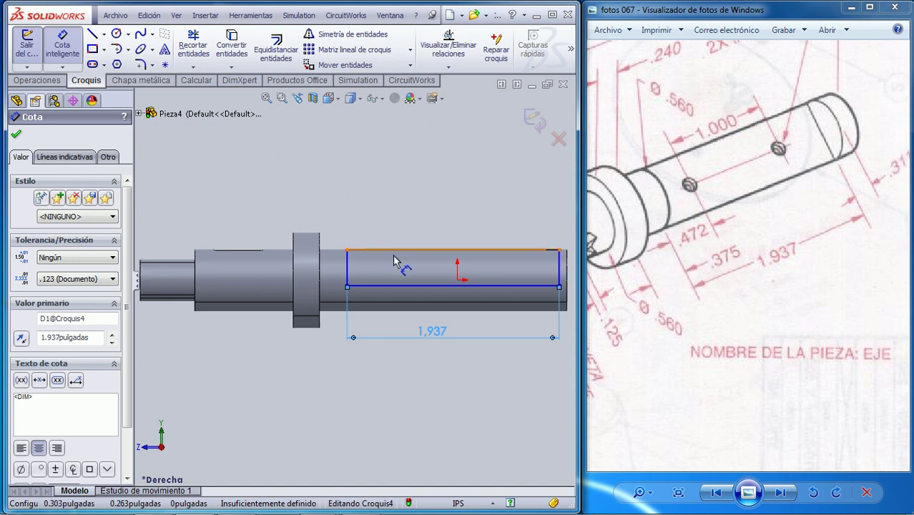
Dimension the rectangle's left edge 0.375 from the collar face
left_click(348, 268)
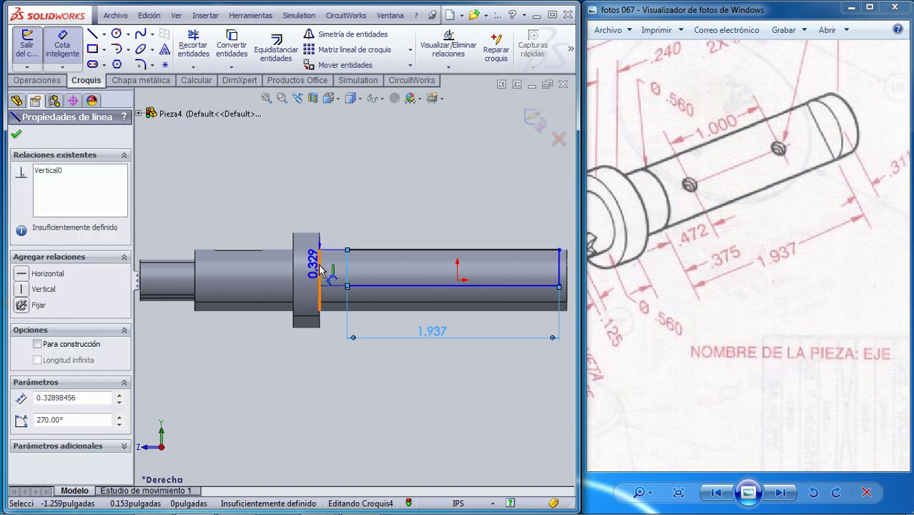
left_click(319, 269)
left_click(333, 211)
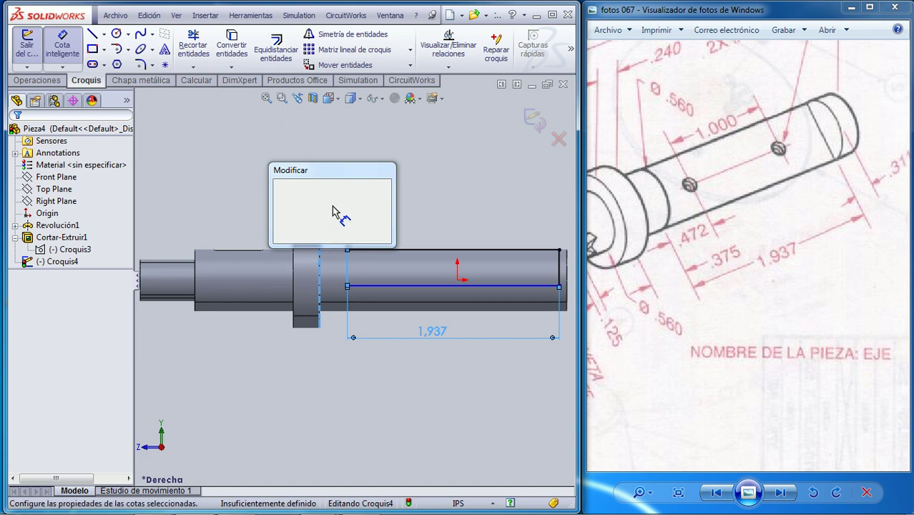
type("0,375")
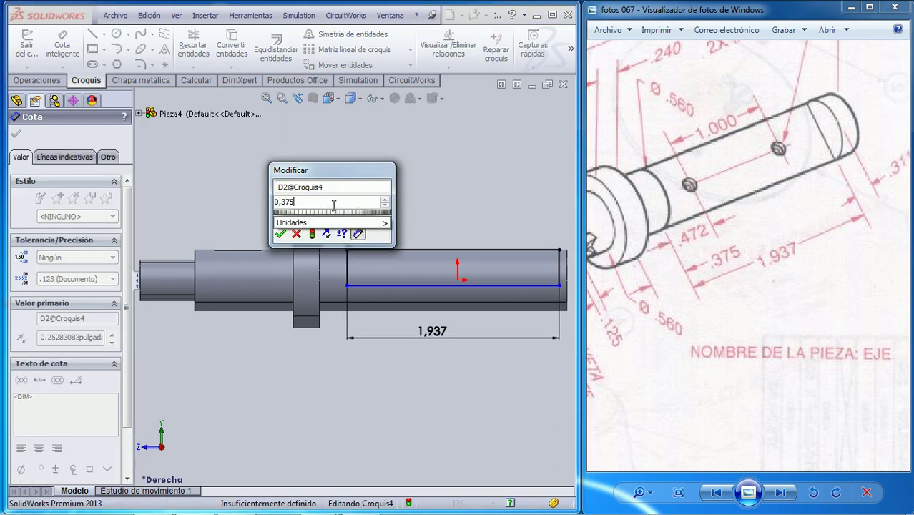
key("Return")
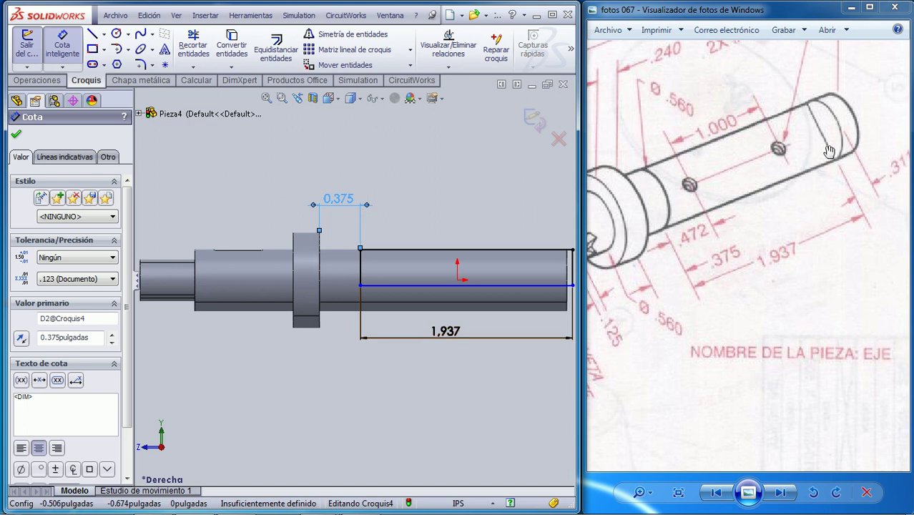
Dimension the flat rectangle's end edge to a 0.311 height
left_click_drag(852, 176, 825, 176)
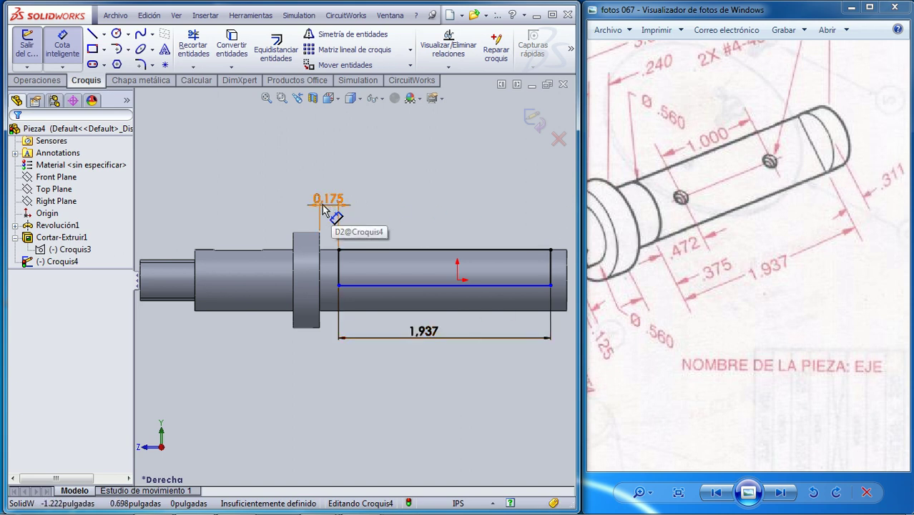
left_click(555, 266)
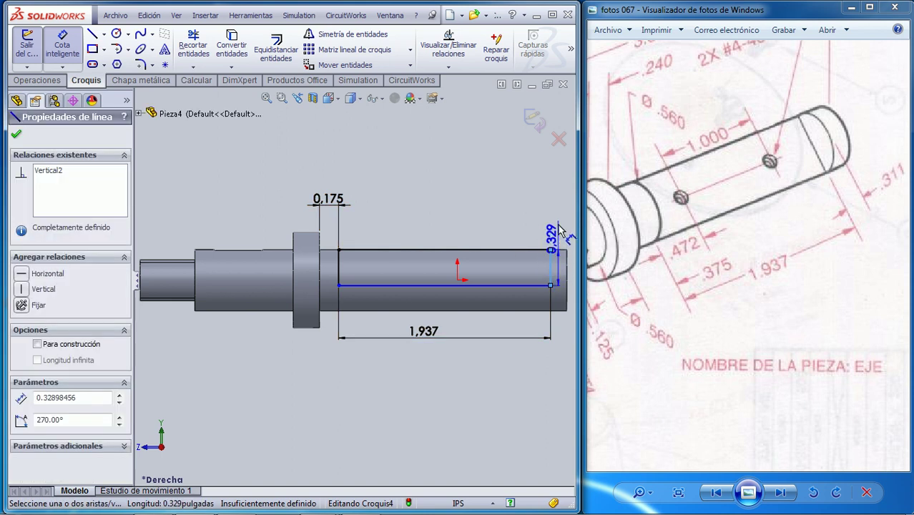
left_click(562, 211)
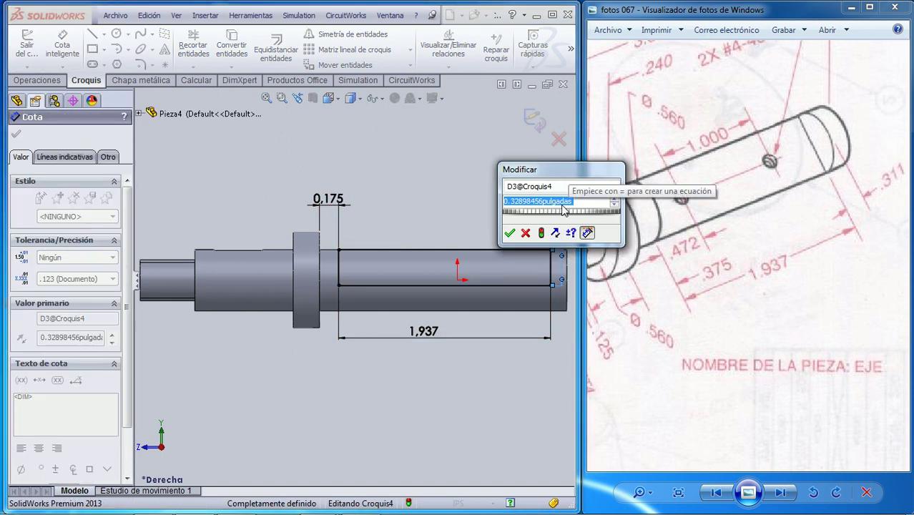
type("0,311")
key("Return")
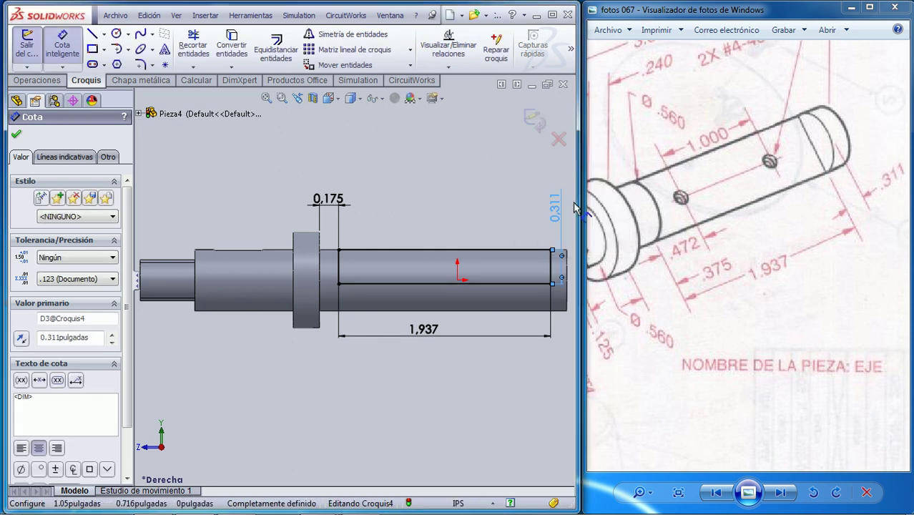
Exit the flat sketch and switch to the isometric view
left_click(534, 120)
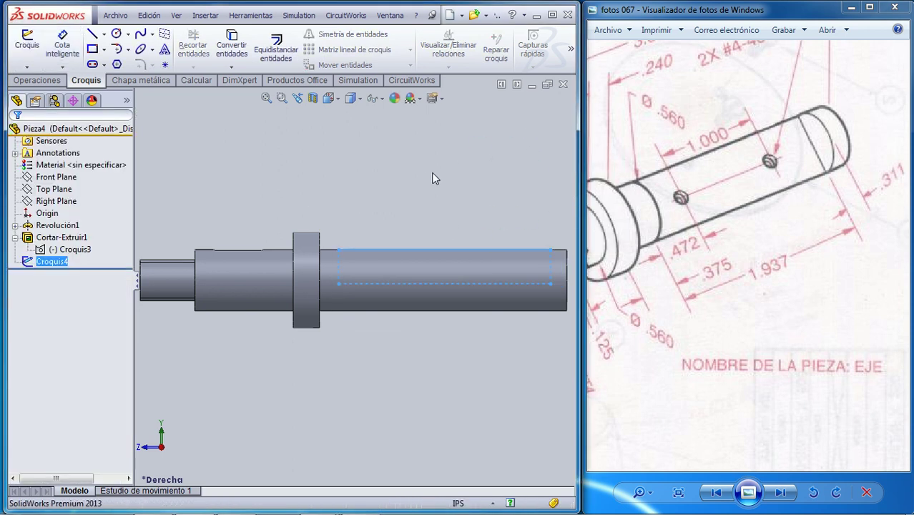
key("space")
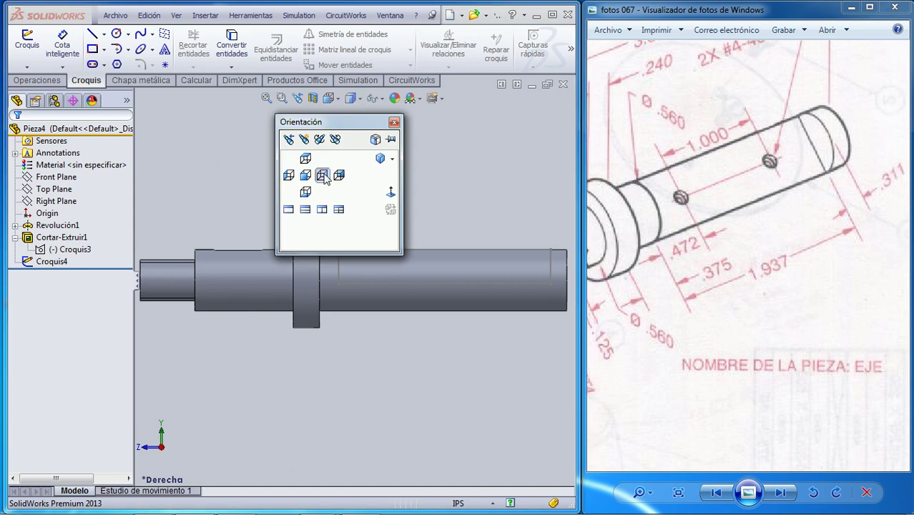
left_click(381, 160)
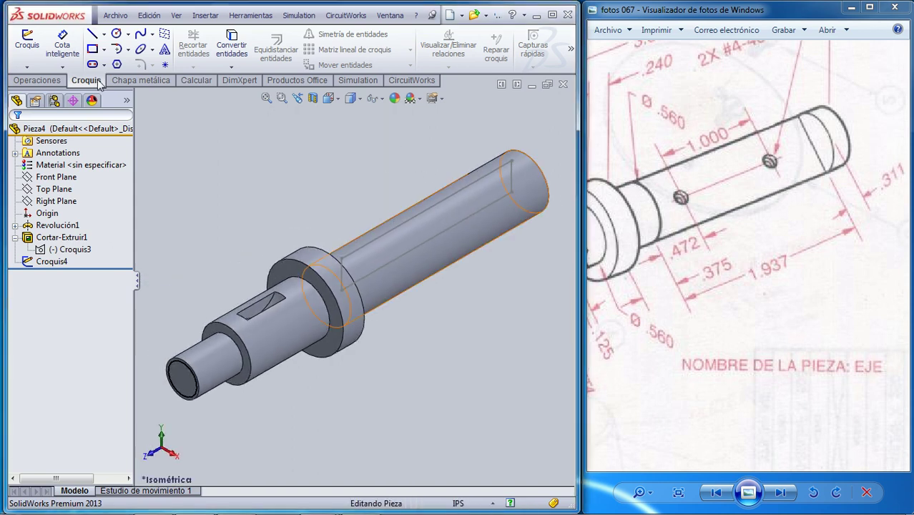
Extrude-cut Croquis4 with a Plano medio end condition at 1.425 in depth to create Cortar-Extruir2
left_click(59, 77)
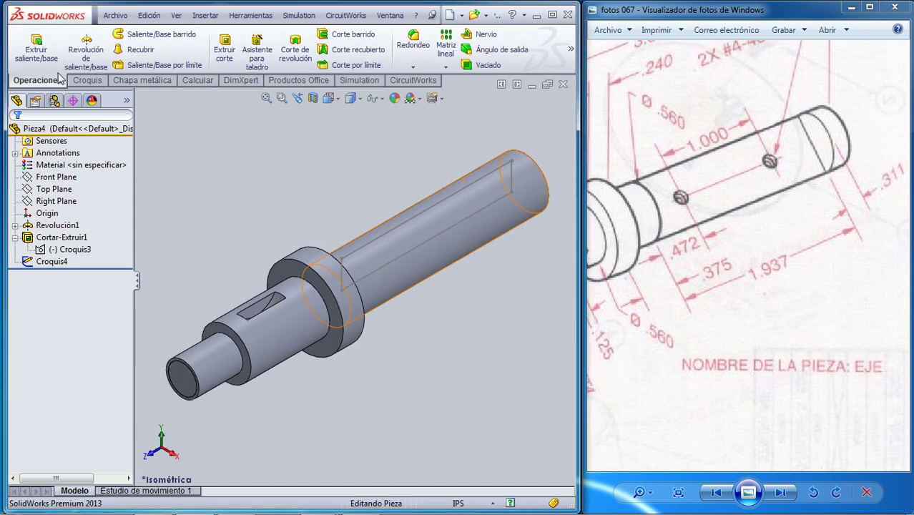
left_click(225, 54)
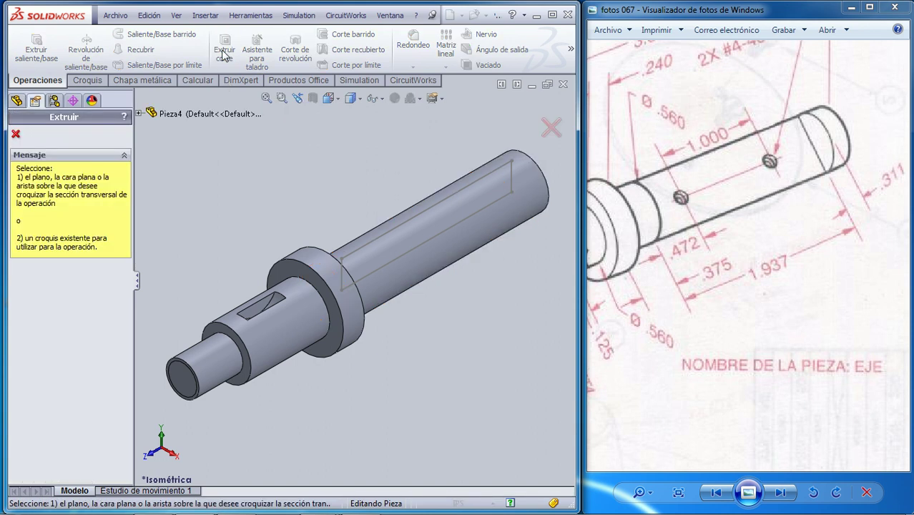
left_click(388, 234)
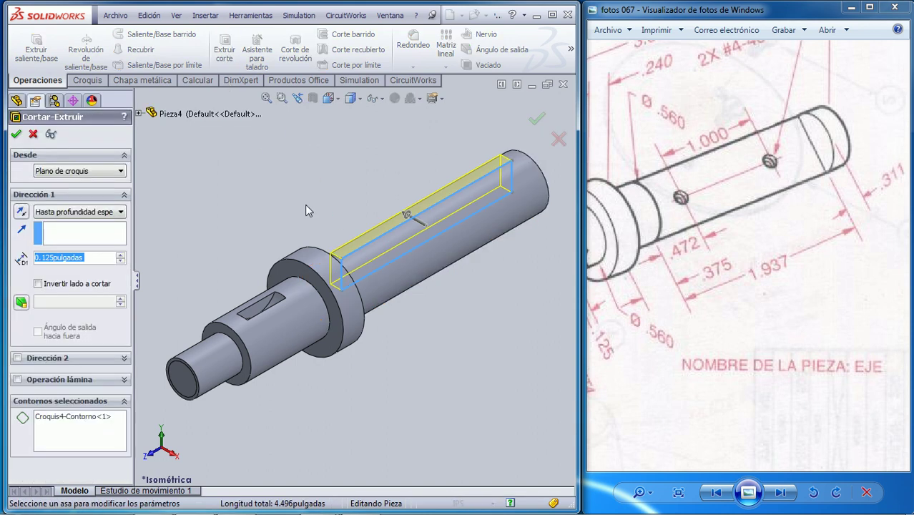
left_click(120, 211)
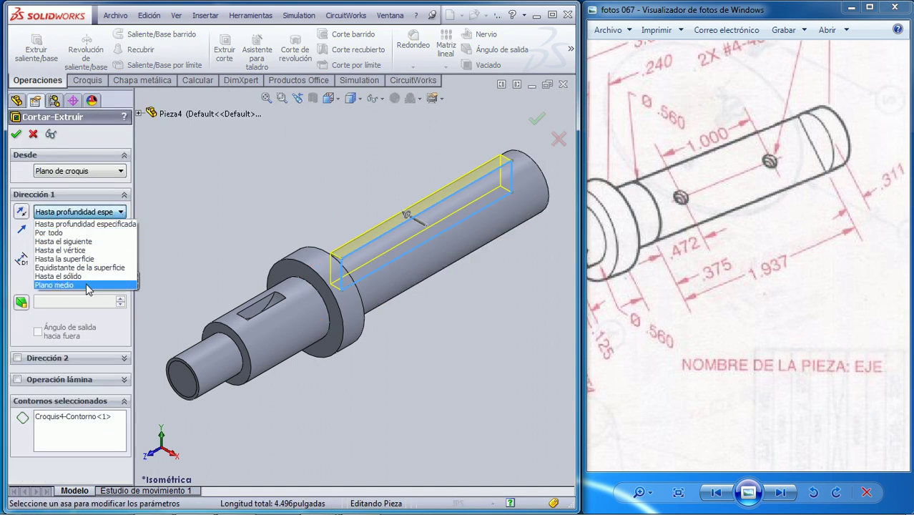
left_click(78, 287)
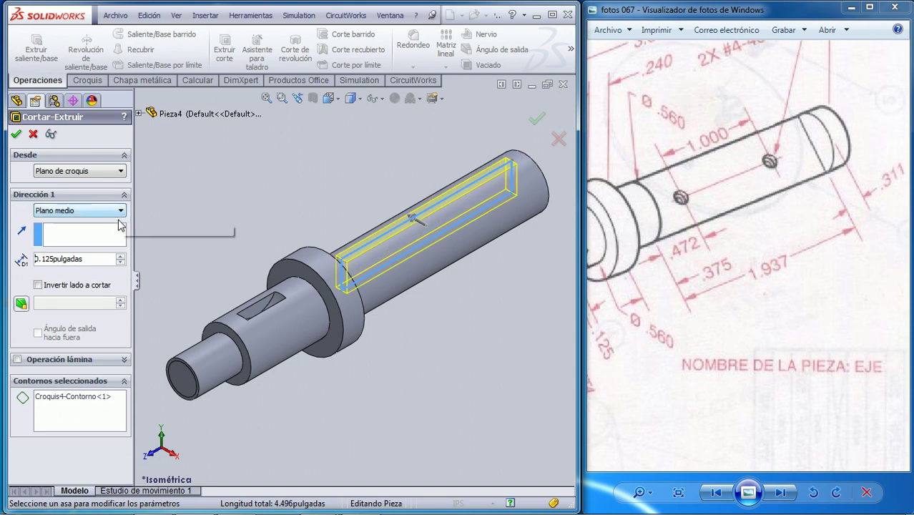
left_click(121, 256)
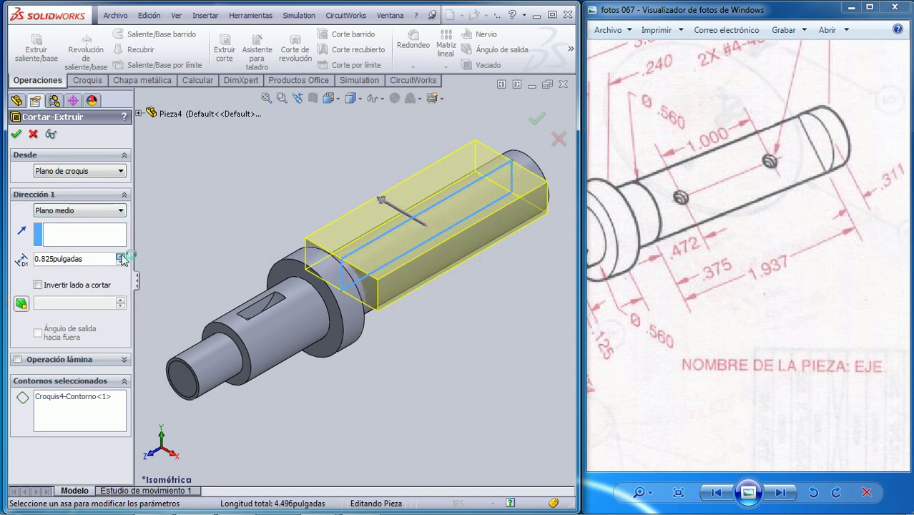
left_click(122, 256)
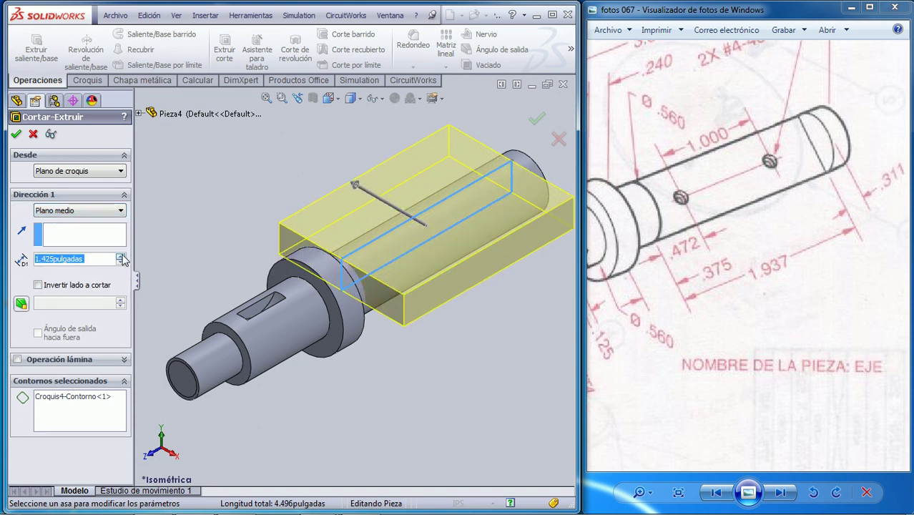
left_click(17, 134)
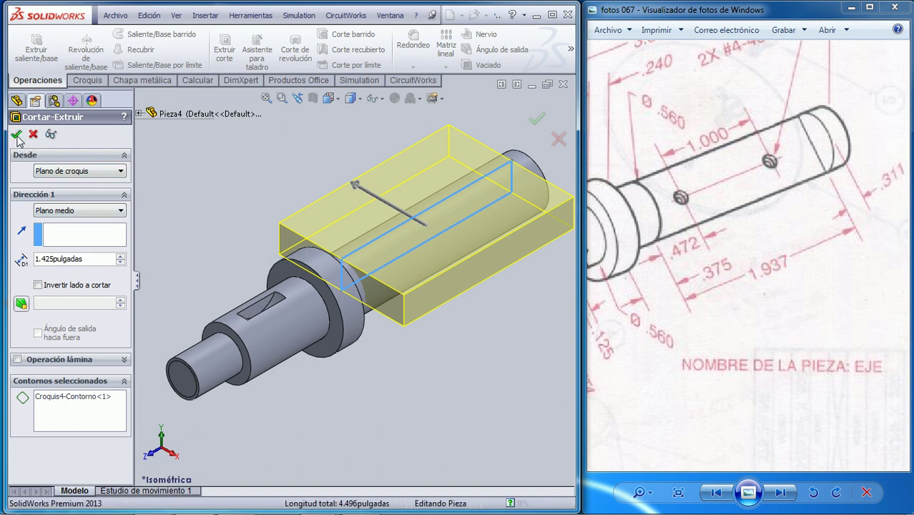
left_click(252, 152)
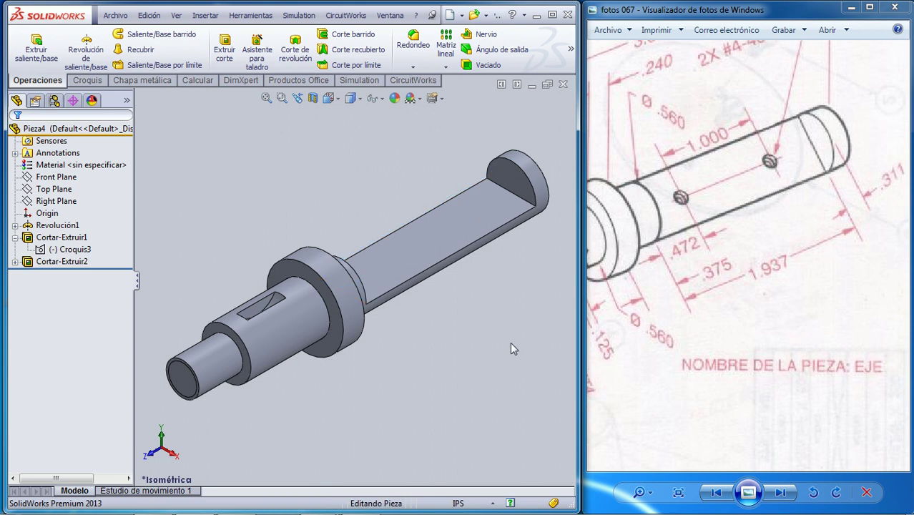
left_click_drag(697, 107, 679, 165)
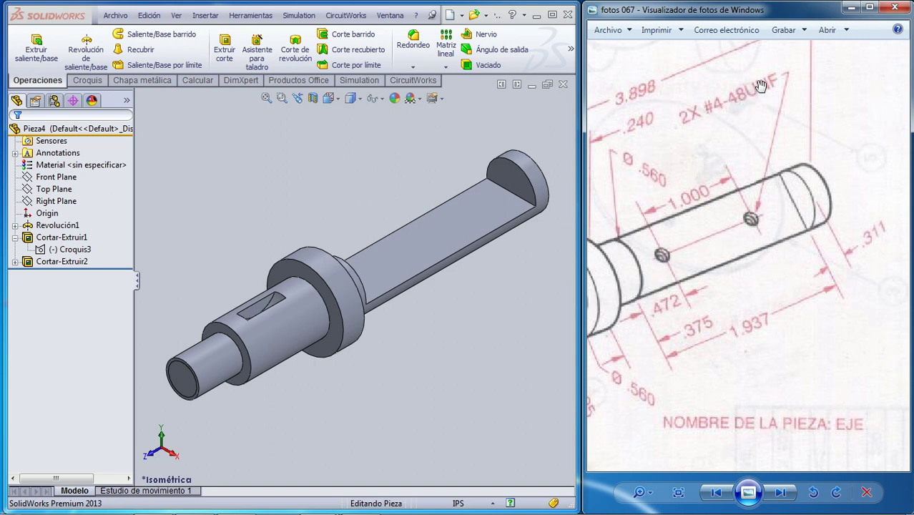
Start a sketch on the milled flat, view it face-on, and place the hole-centre points
left_click(88, 80)
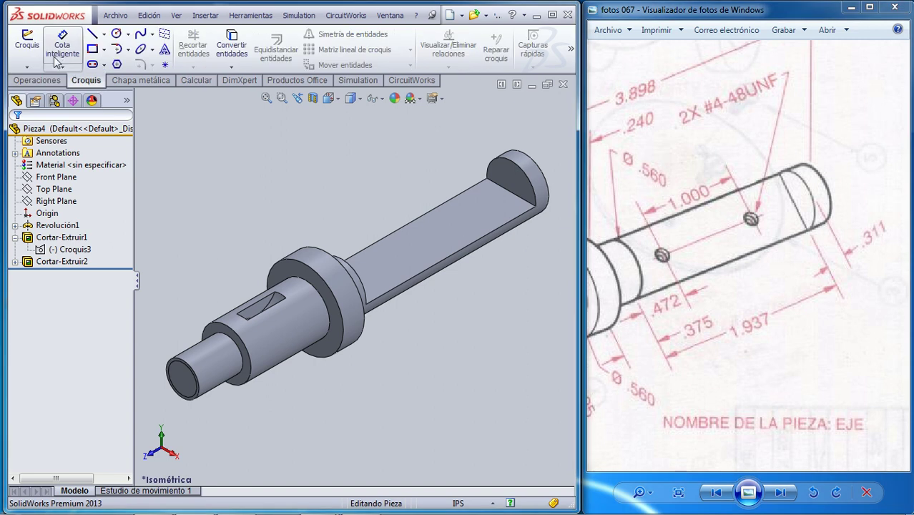
left_click(29, 46)
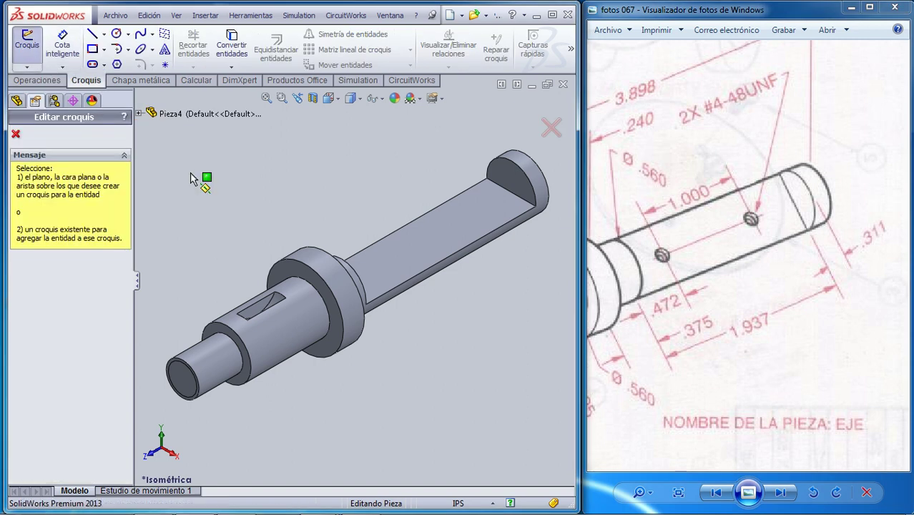
left_click(409, 258)
key("space")
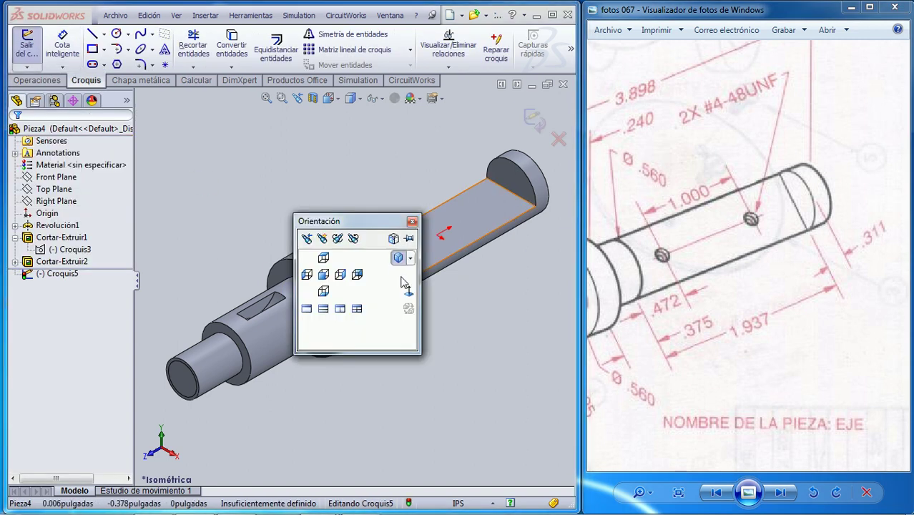
left_click(409, 292)
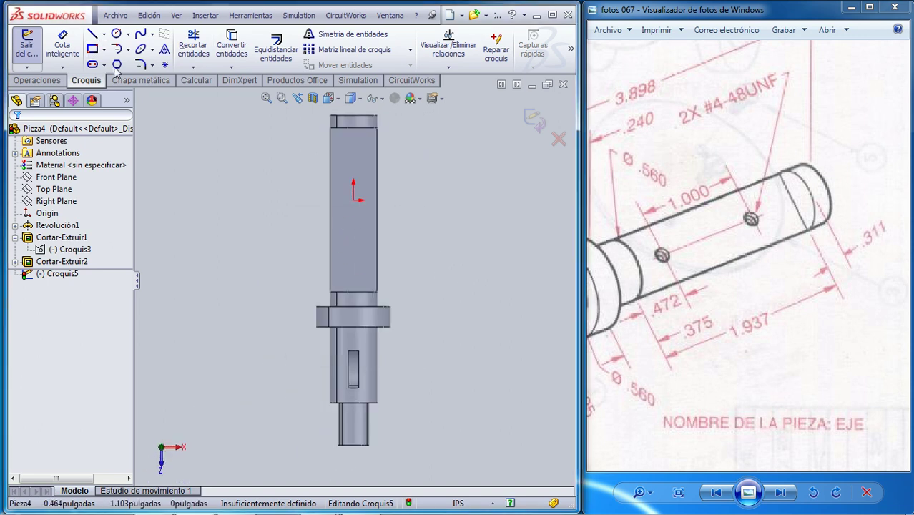
left_click(165, 64)
left_click(353, 200)
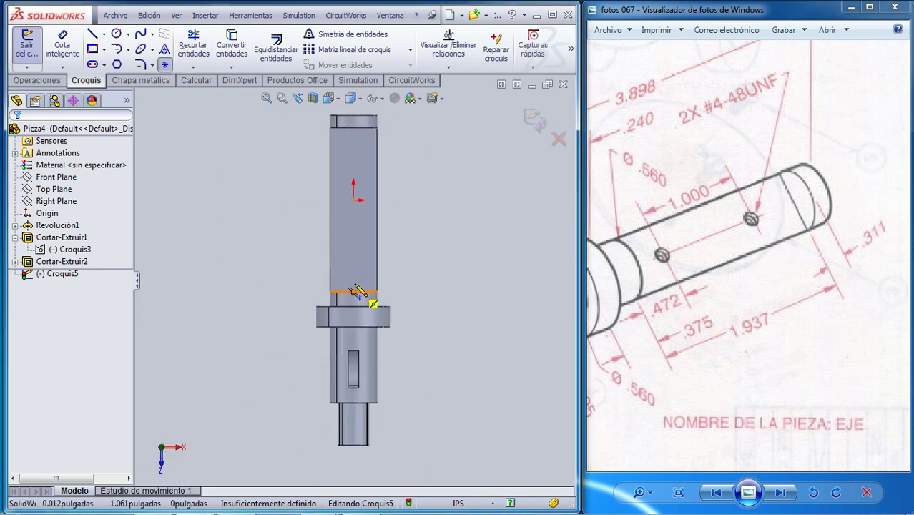
left_click(353, 265)
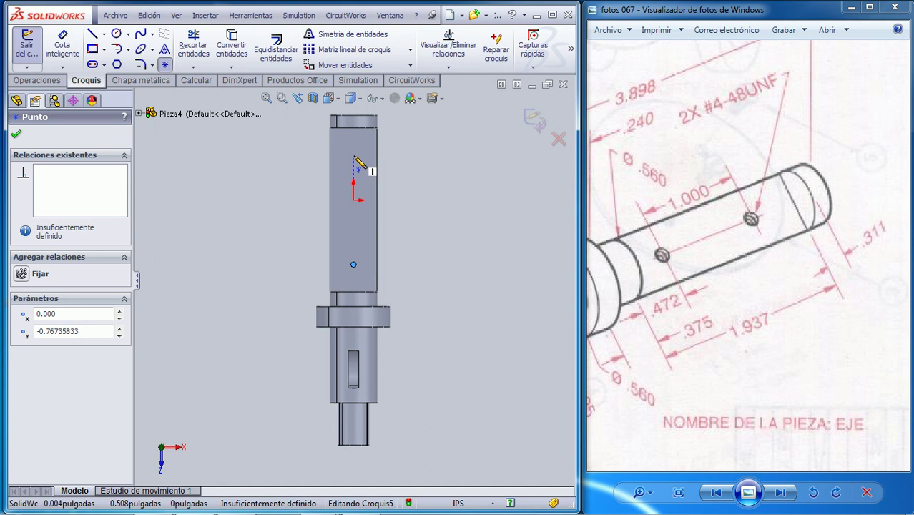
key("Escape")
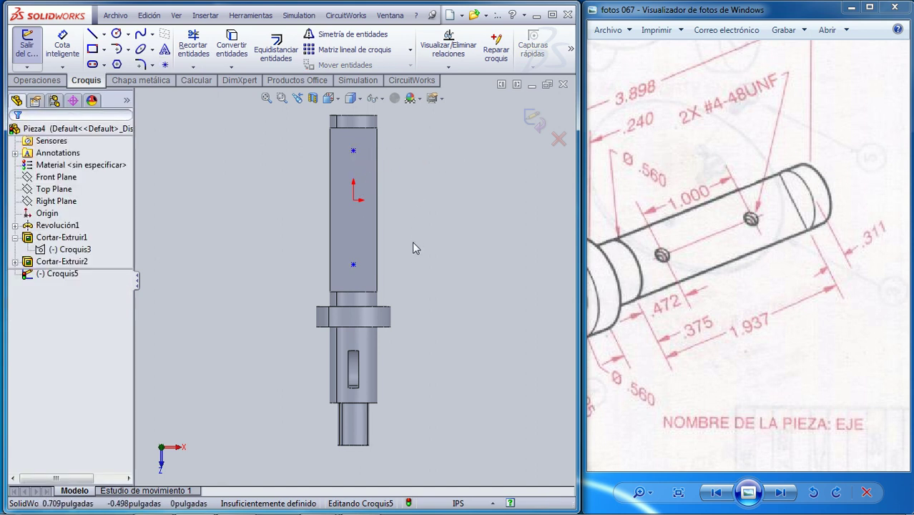
Dimension the lower point 0.472 in from the collar and the two points 1.000 in apart
left_click(70, 46)
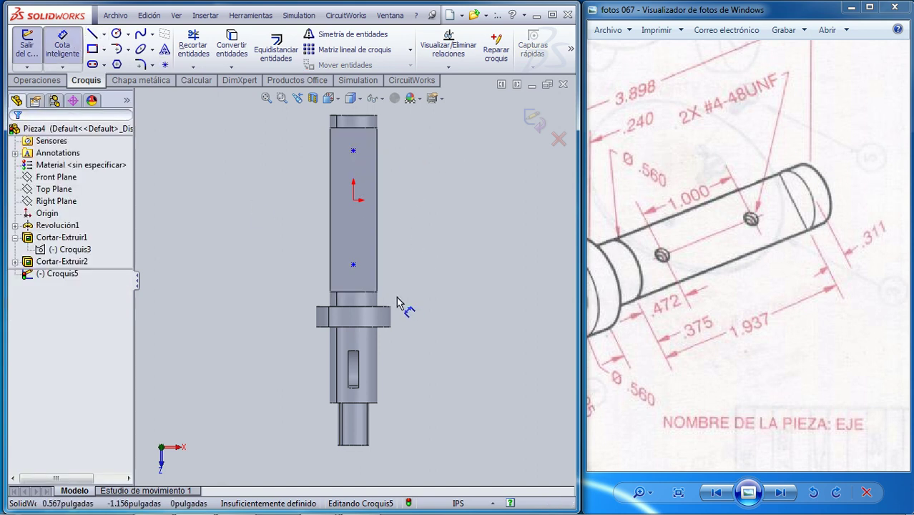
left_click(353, 265)
left_click(359, 292)
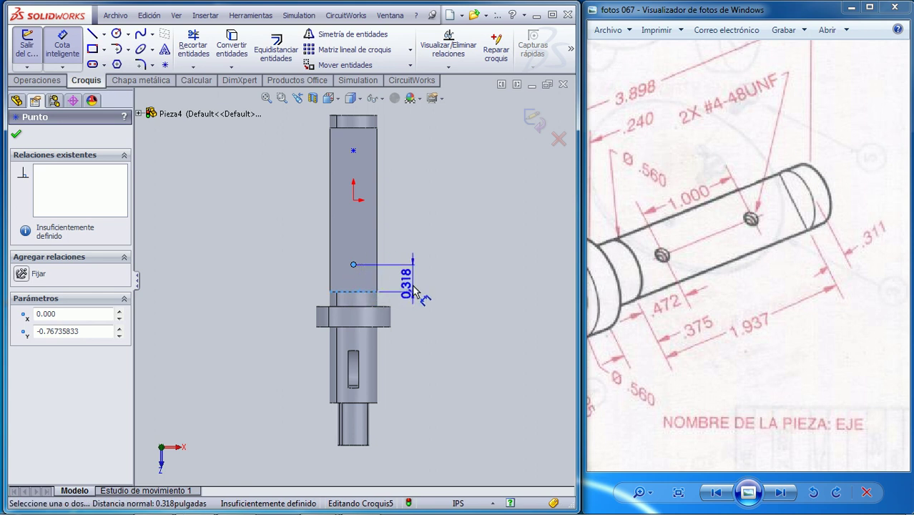
left_click(418, 303)
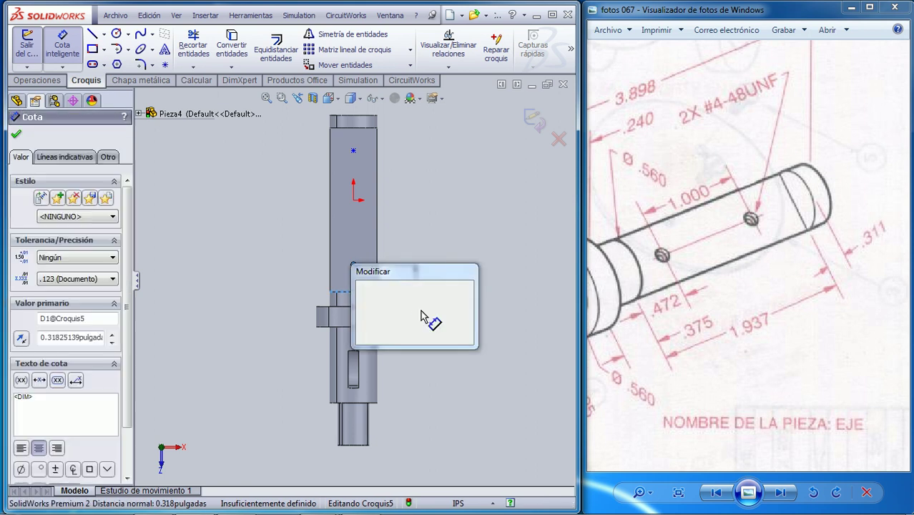
type("0,472")
key("Return")
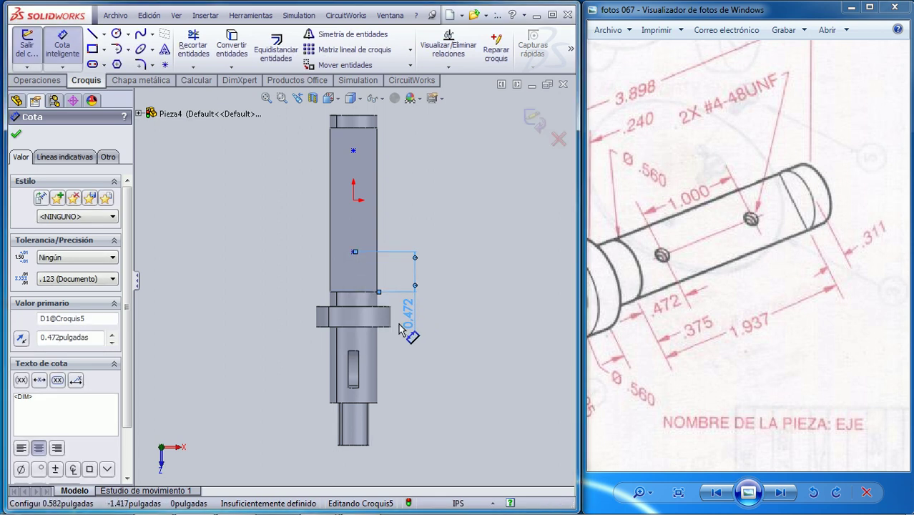
left_click(455, 296)
left_click(354, 252)
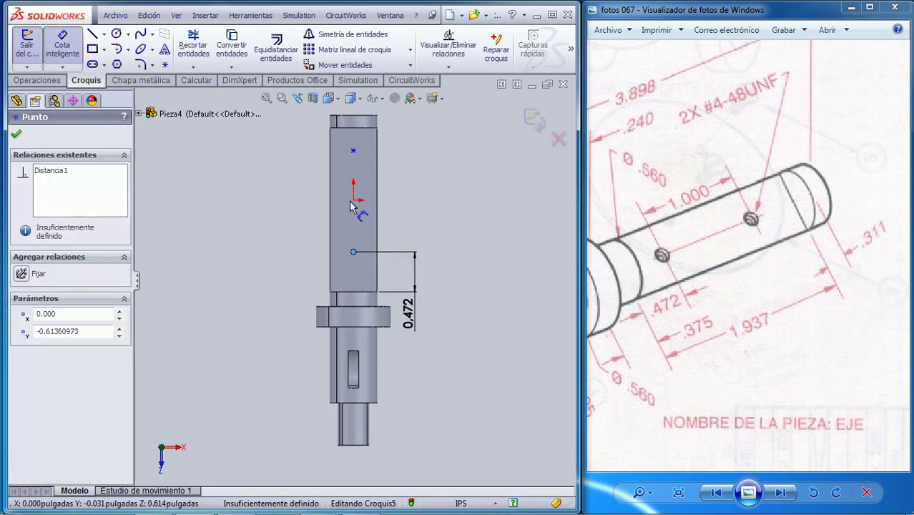
left_click(354, 151)
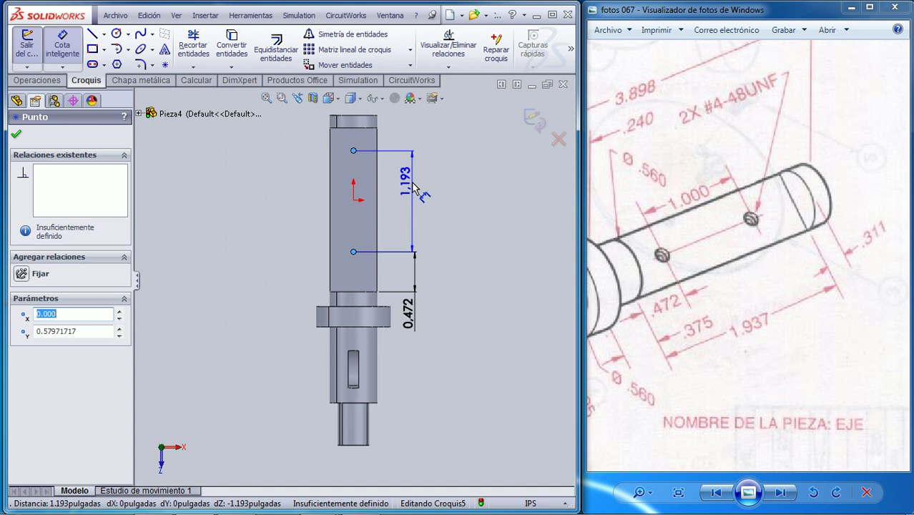
left_click(414, 188)
type("1")
key("Return")
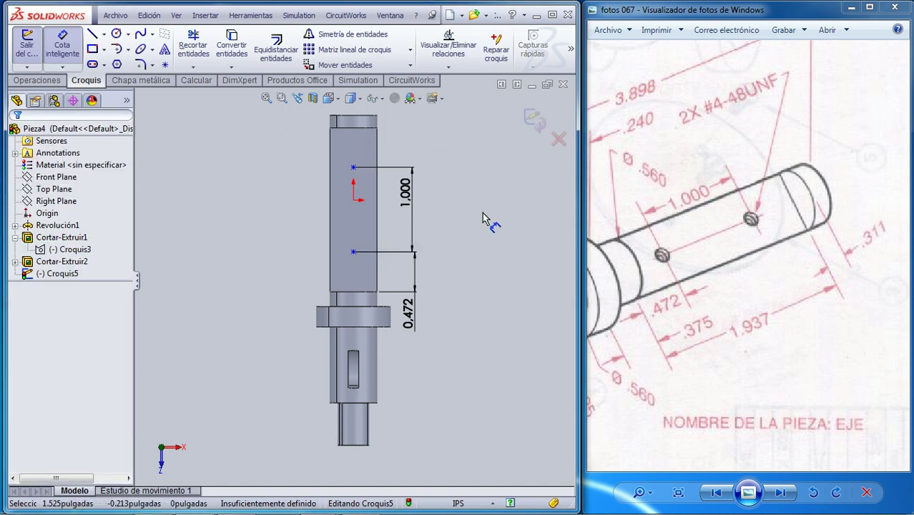
Exit the sketch and show the shaft in isometric view
left_click(534, 120)
left_click(424, 126)
key("space")
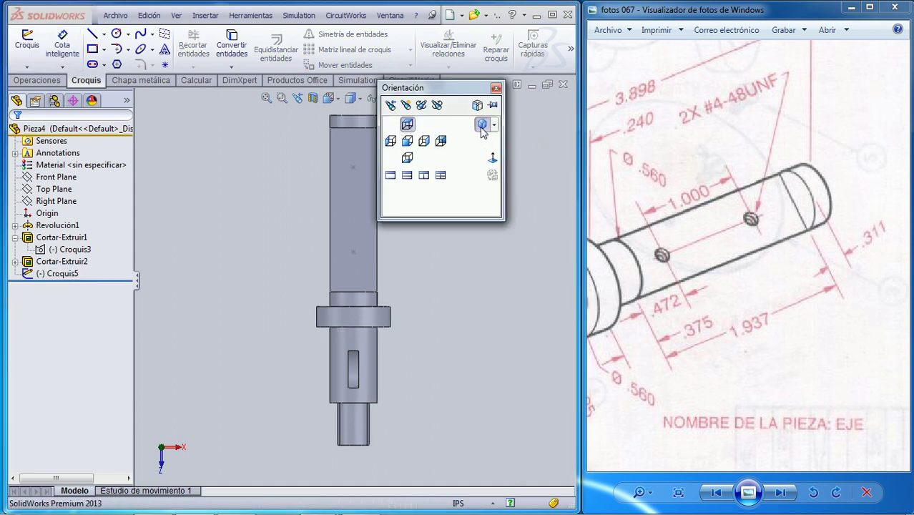
left_click(482, 127)
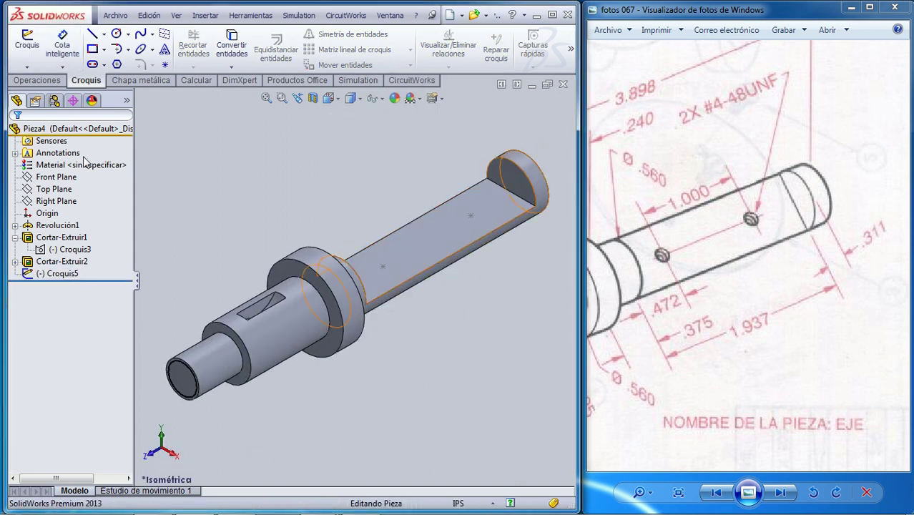
left_click(53, 277)
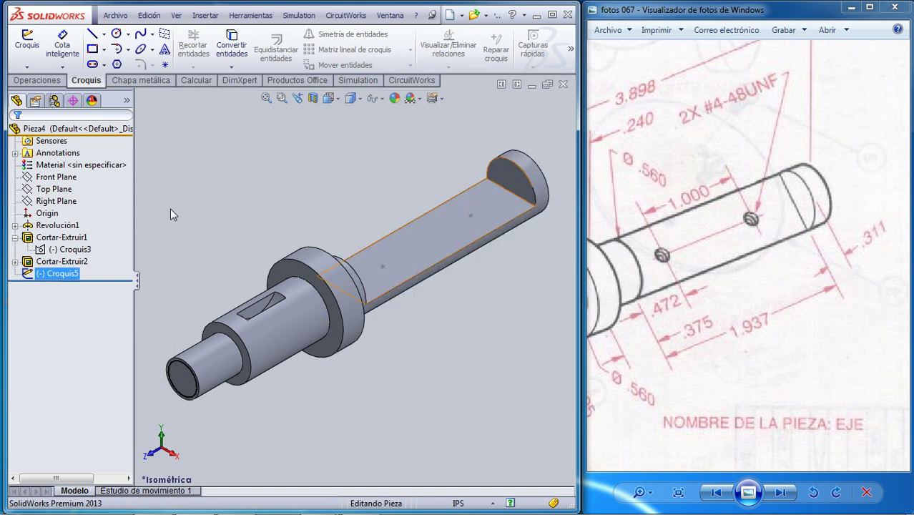
left_click(170, 208)
In Hole Wizard, choose the Tapped Hole type with the Ansi Inch standard and #4-48 size
left_click(59, 81)
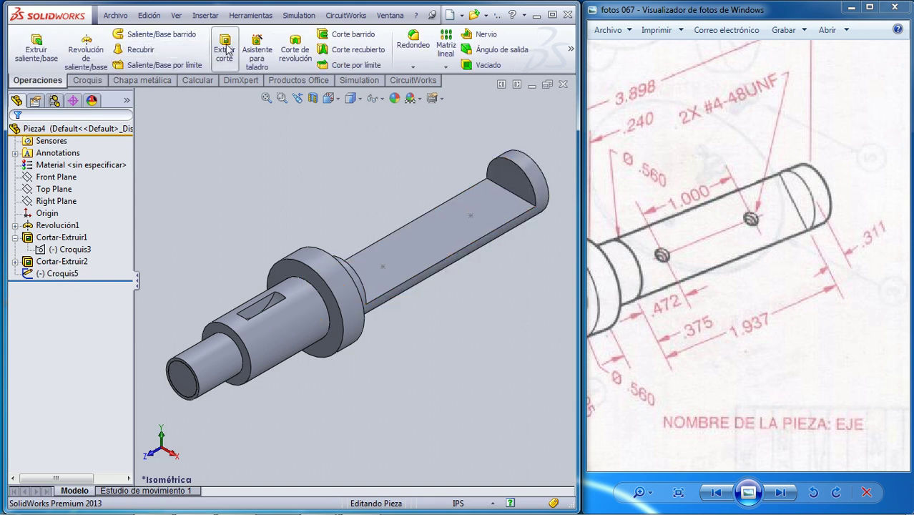
left_click(262, 62)
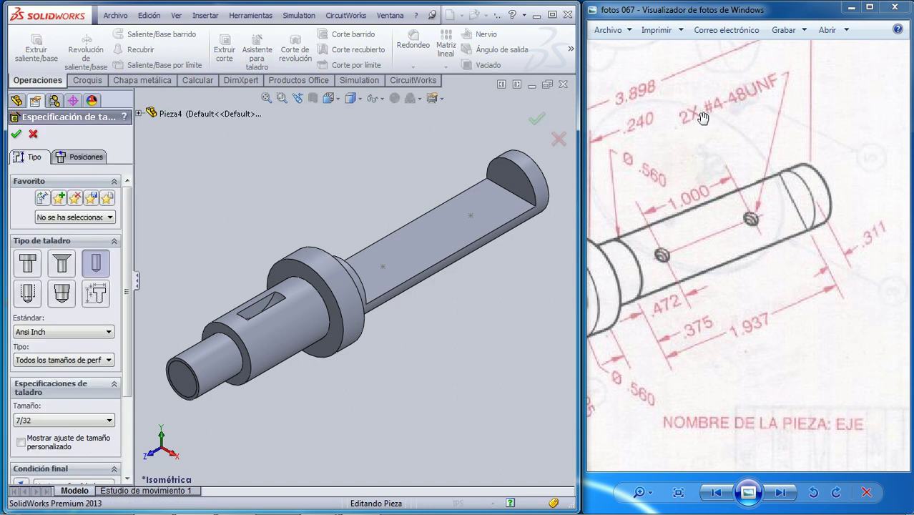
left_click(28, 298)
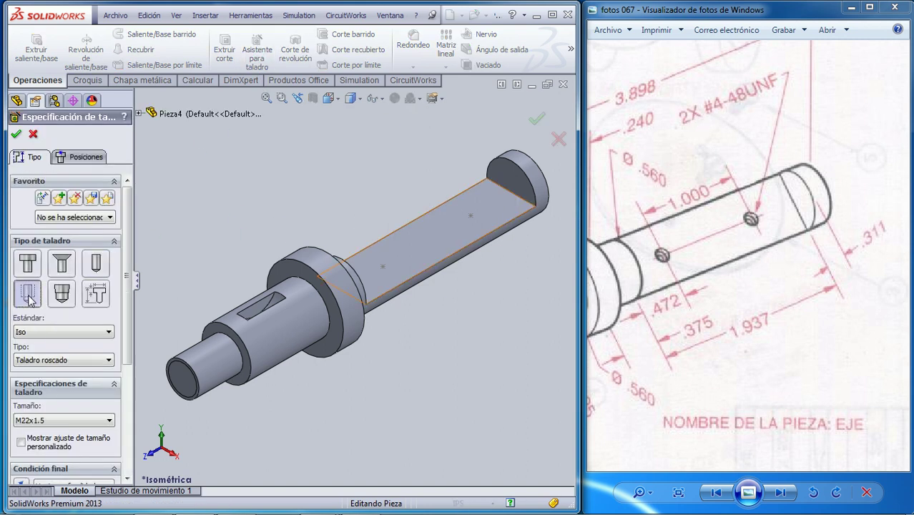
left_click(108, 332)
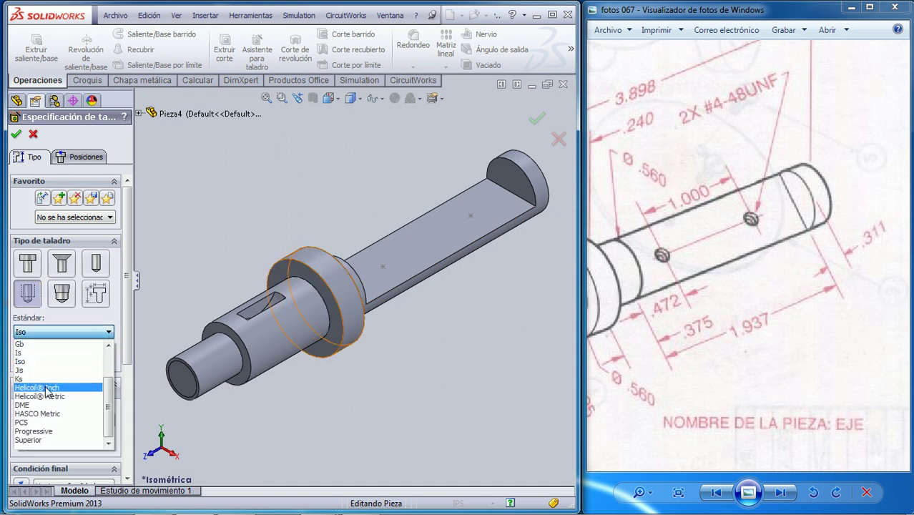
scroll(65, 393, "up", 3)
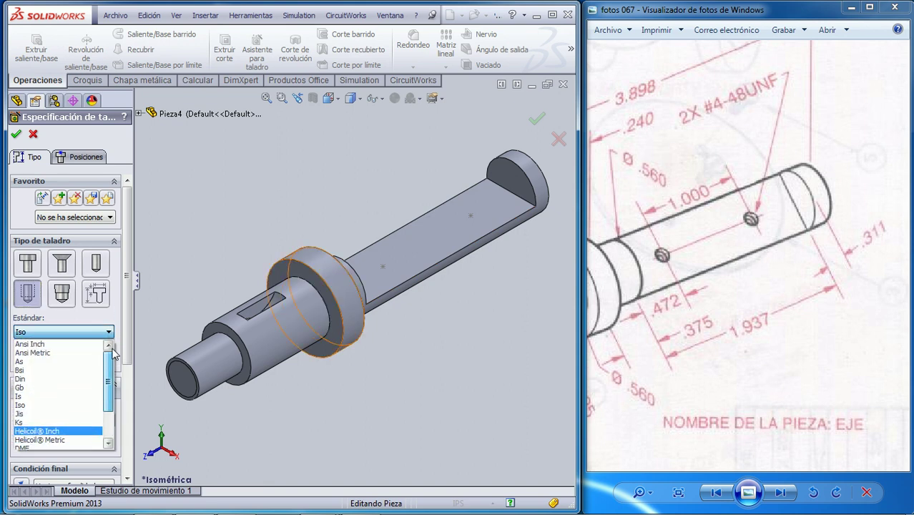
left_click(47, 346)
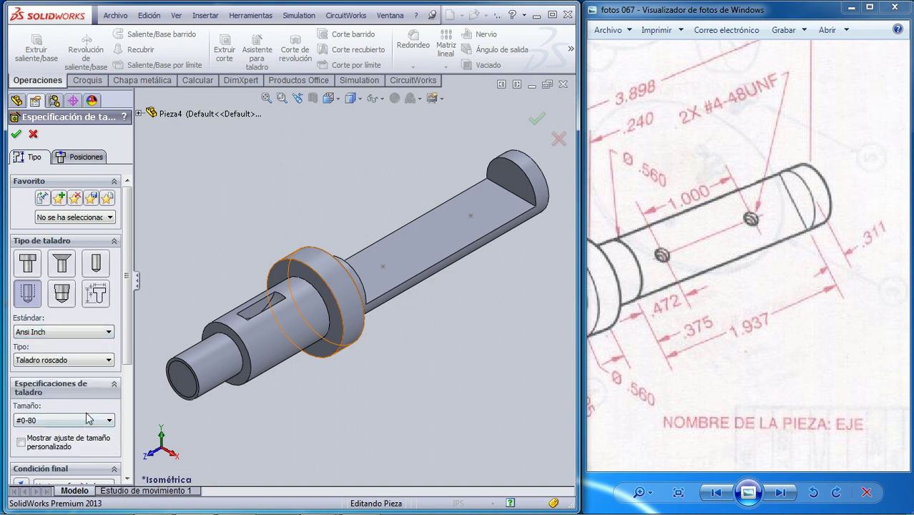
left_click(109, 424)
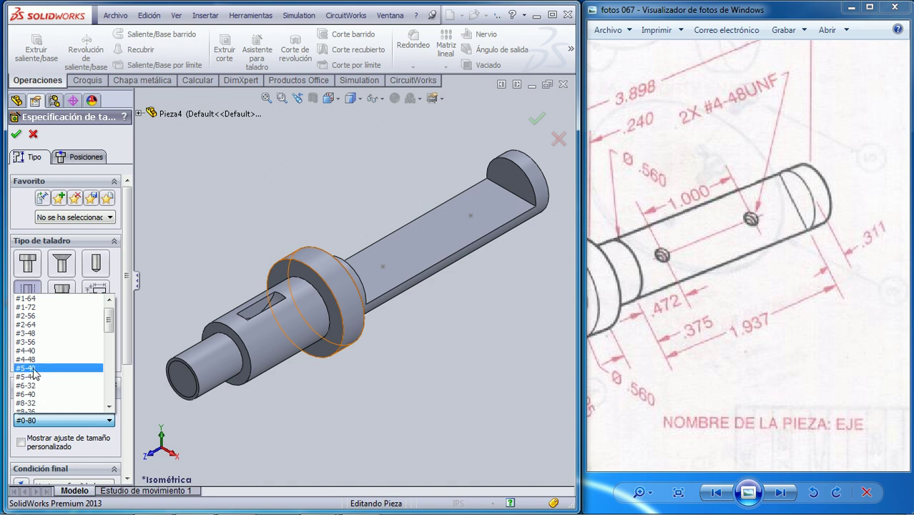
left_click(31, 359)
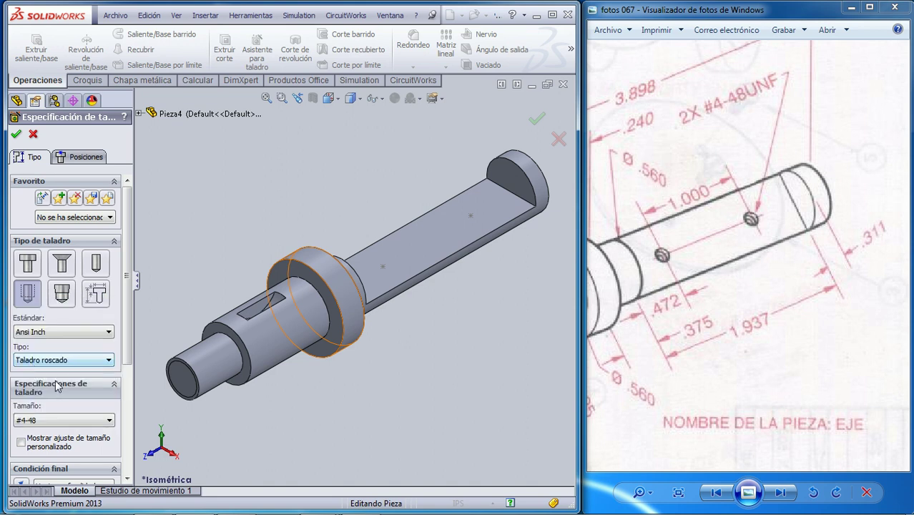
mouse_move(129, 344)
left_mouse_down()
mouse_move(122, 405)
mouse_move(118, 354)
left_mouse_up()
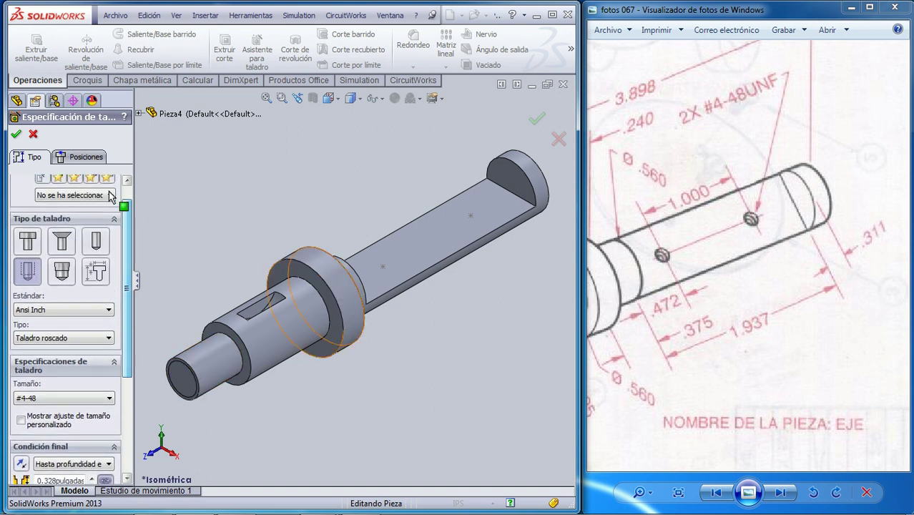
scroll(128, 342, "up", 2)
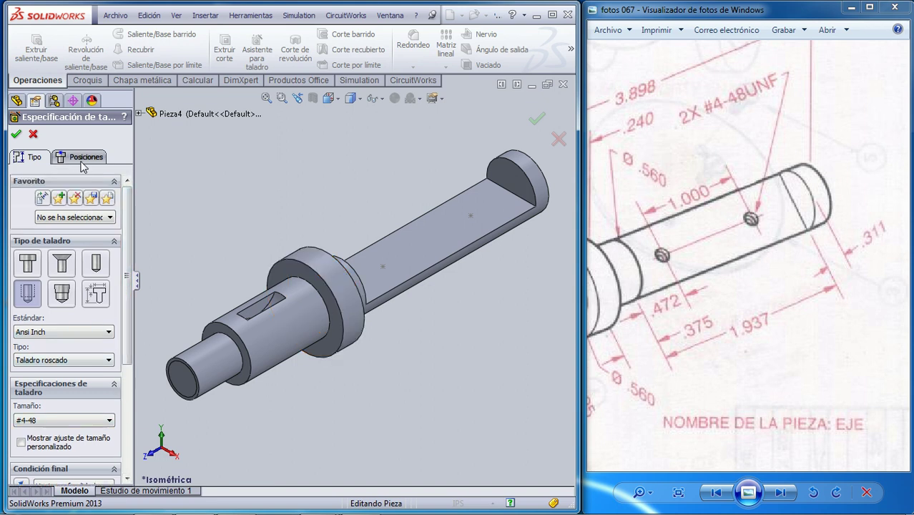
Place the two #4-48 tapped holes on the two sketched points on the flat and confirm
left_click(83, 158)
left_click(68, 270)
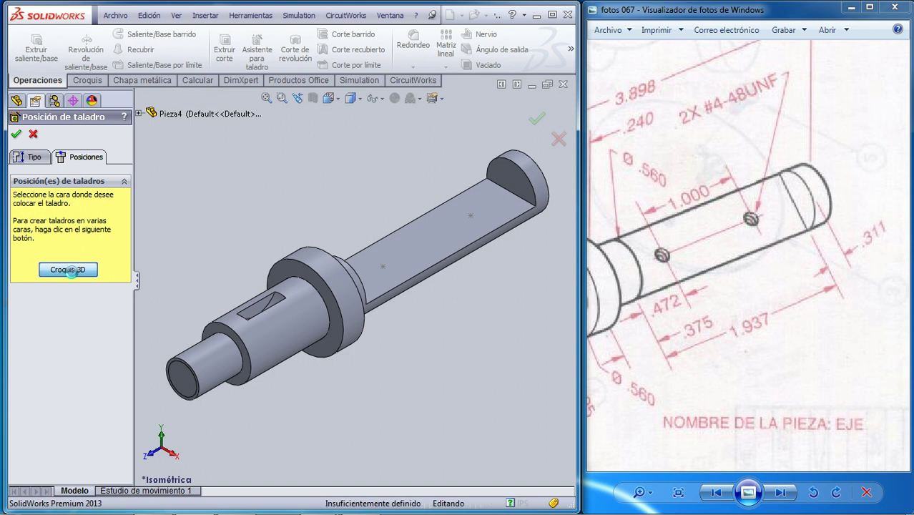
left_click(382, 266)
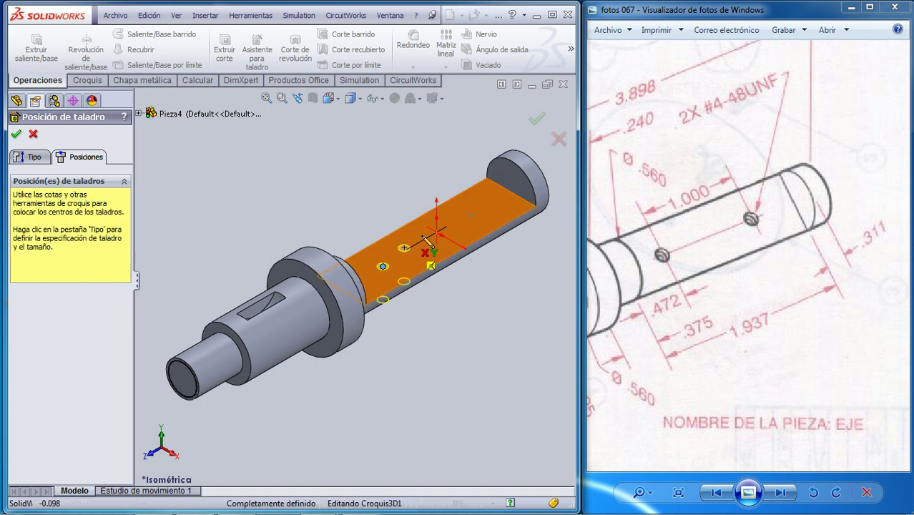
left_click(470, 215)
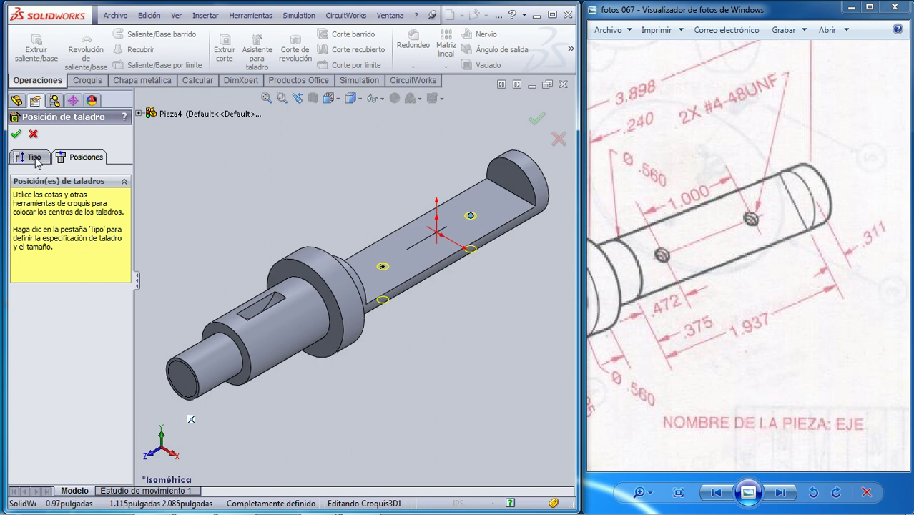
left_click(17, 136)
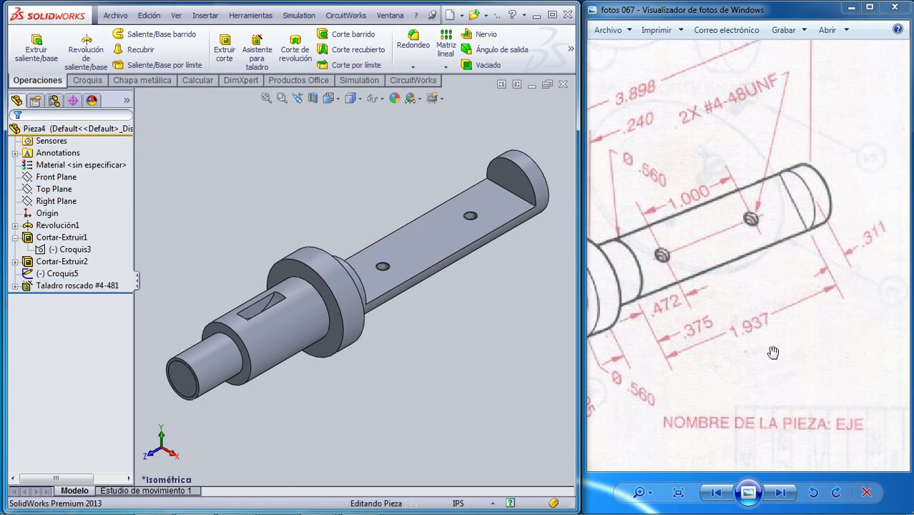
left_click_drag(706, 353, 805, 311)
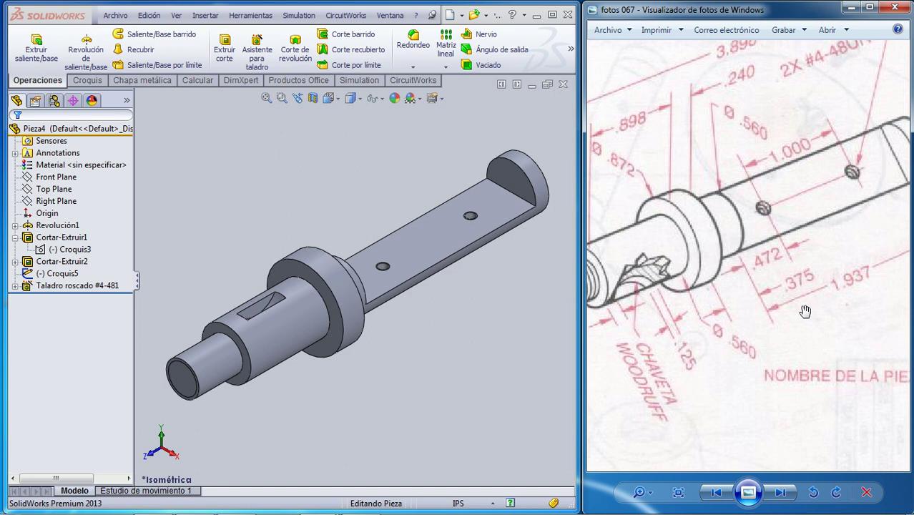
scroll(805, 311, "down", 2)
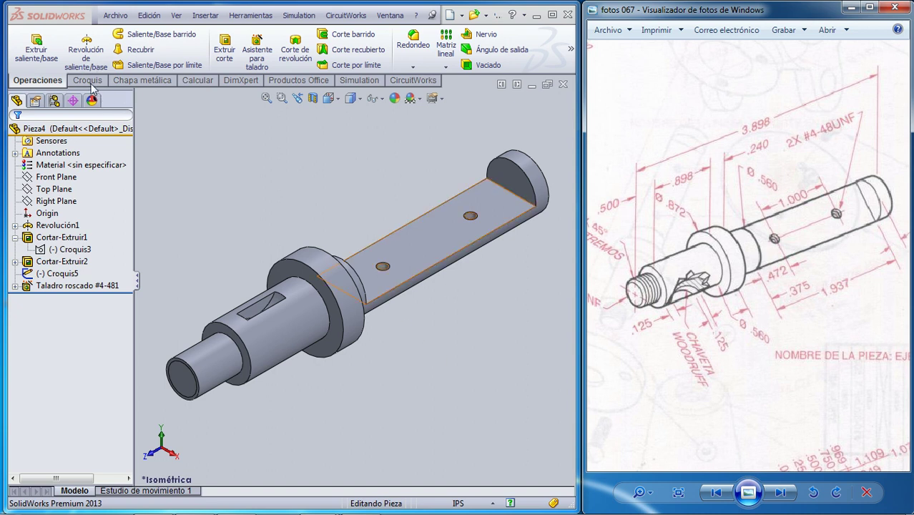
left_click(115, 15)
Use Guardar como to save the part under the name ELE V DE MARIPOSA
left_click(139, 122)
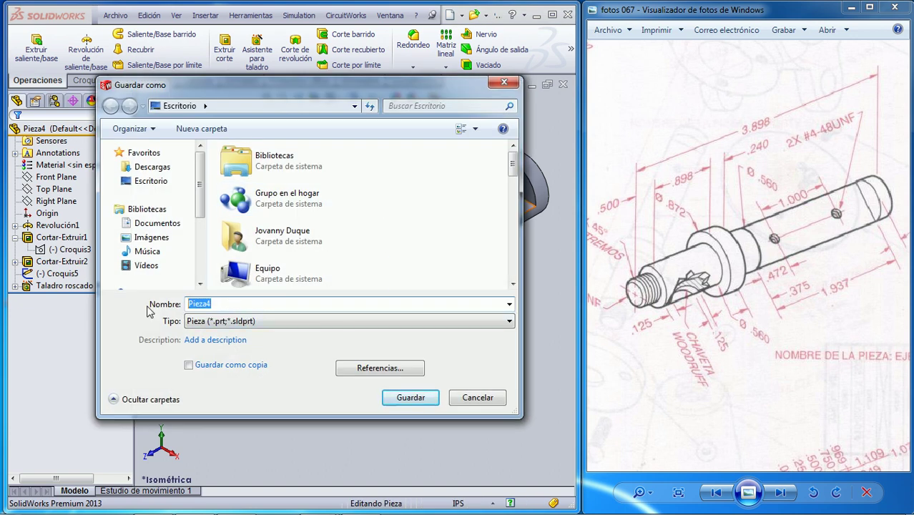
type("EL")
type("E V  DE MARIPOSA")
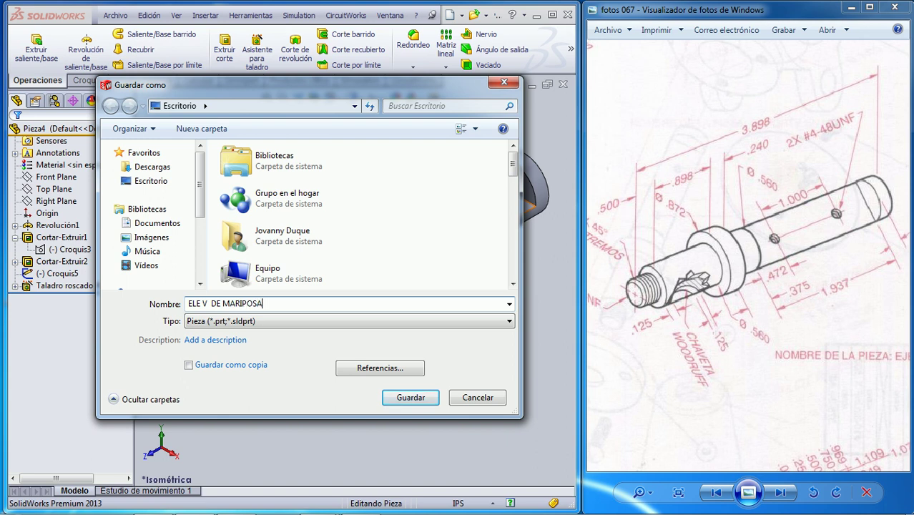
key("Return")
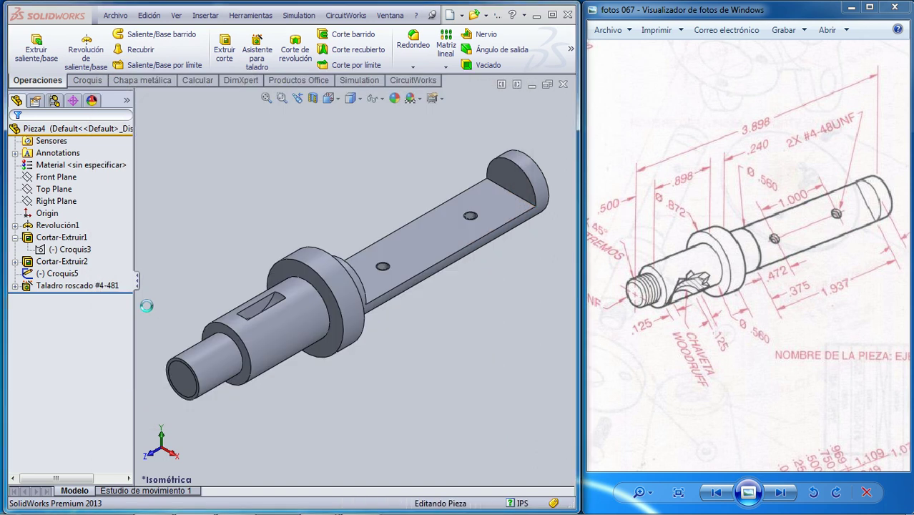